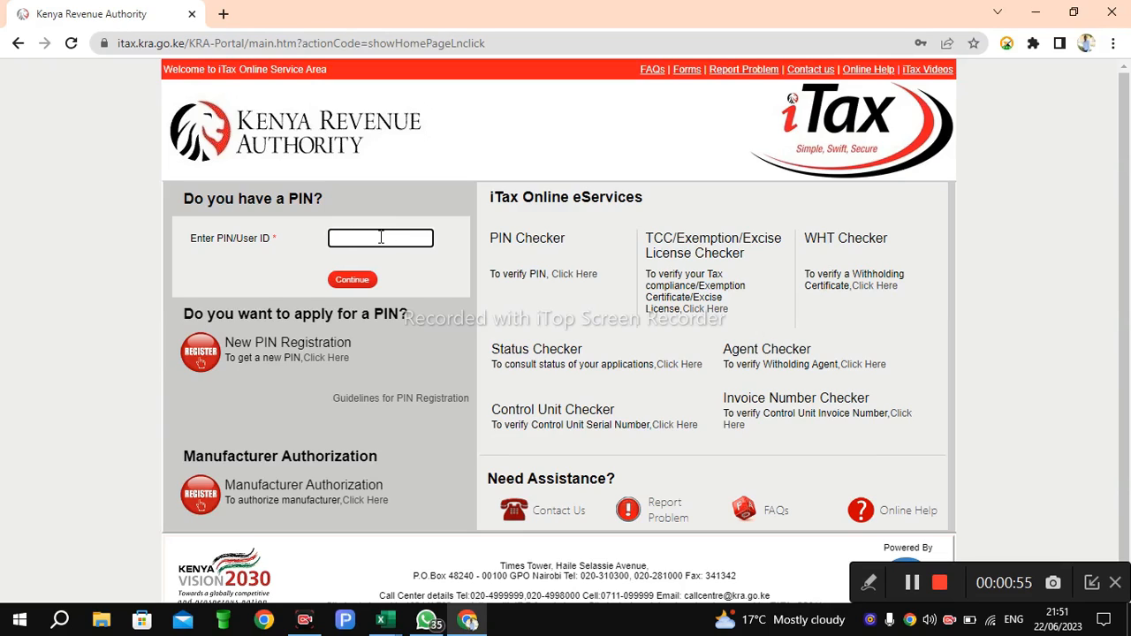
Step: Enter the taxpayer PIN in the PIN/User ID field and continue
left_click(381, 237)
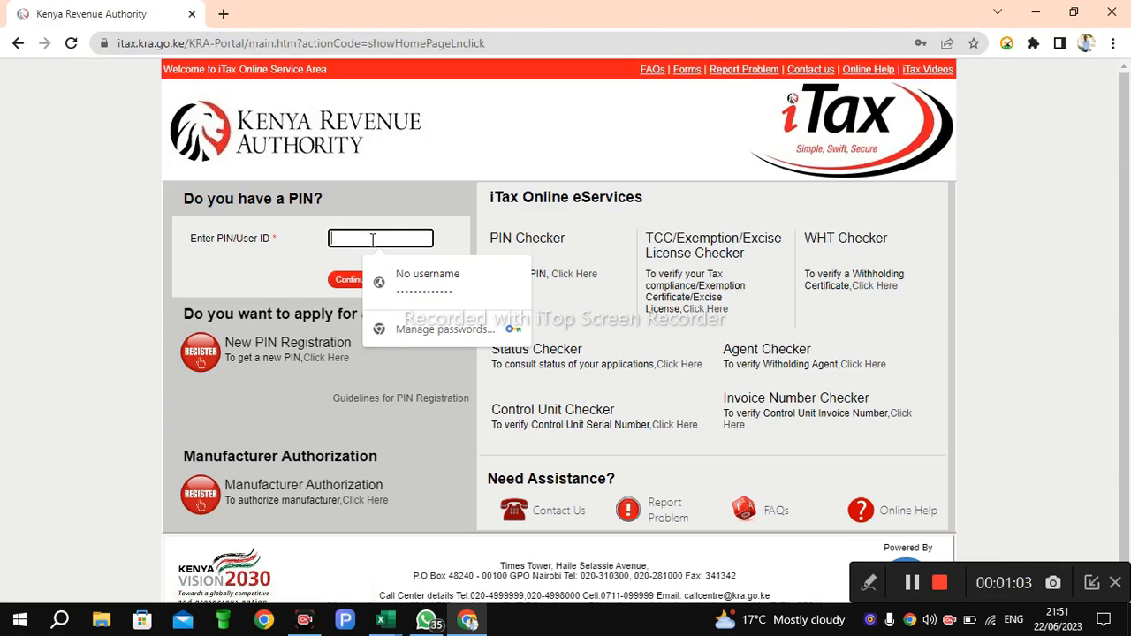
type("V")
key("BackSpace")
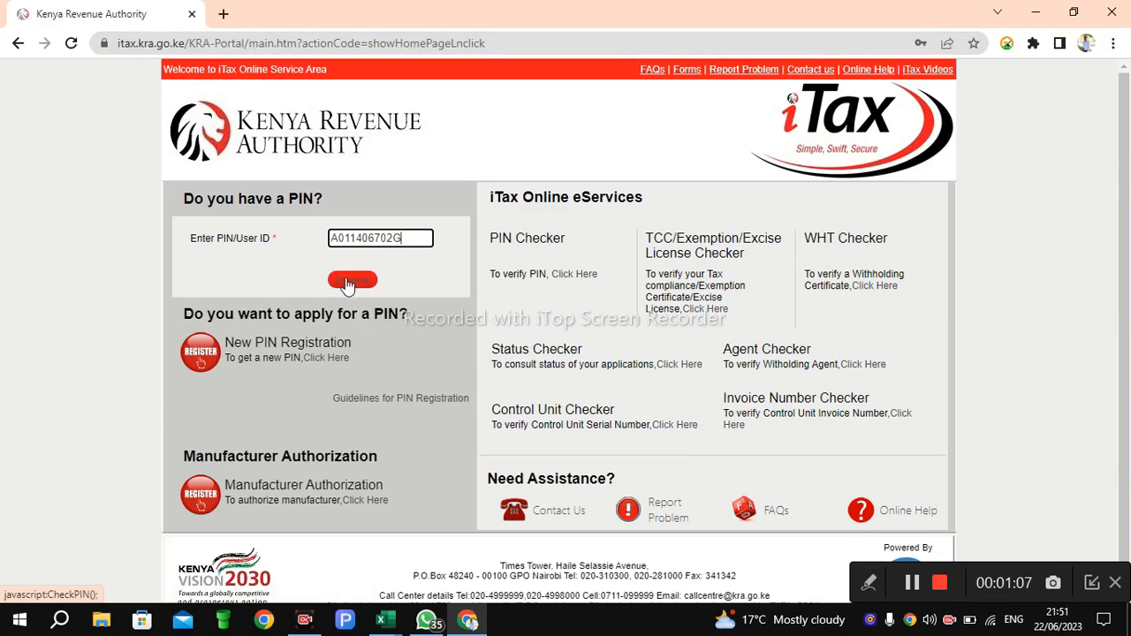
left_click(349, 281)
Step: Clear the autofilled password and type the account password
left_click(376, 297)
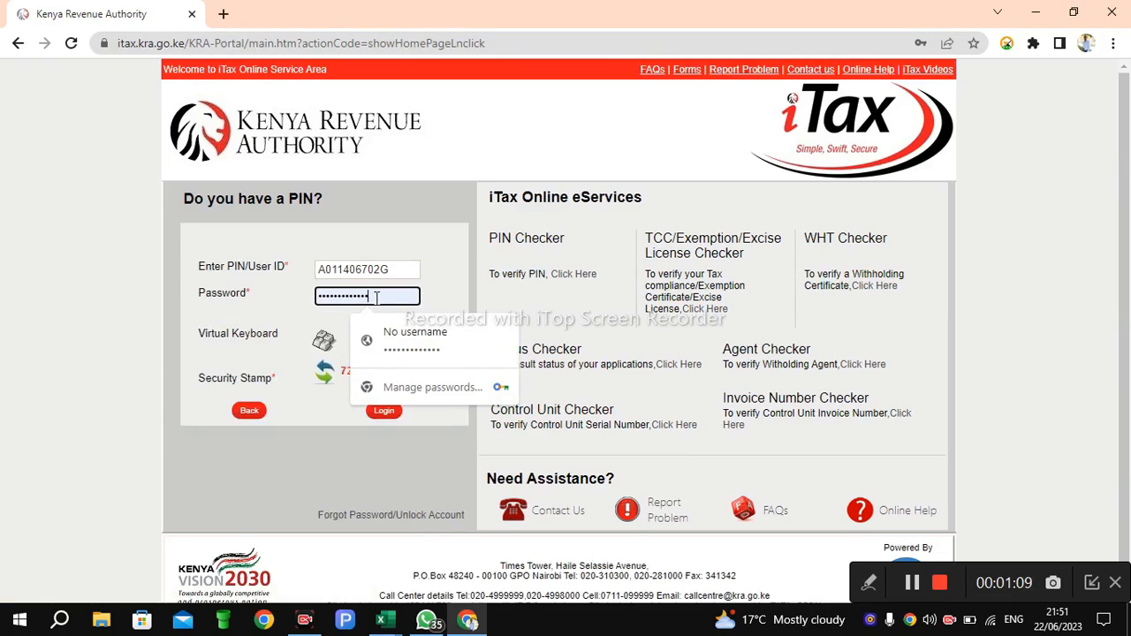
key("BackSpace")
key("BackSpace")
key("BackSpace")
key("BackSpace")
key("BackSpace")
key("BackSpace")
key("BackSpace")
key("BackSpace")
key("BackSpace")
key("BackSpace")
key("BackSpace")
key("BackSpace")
key("BackSpace")
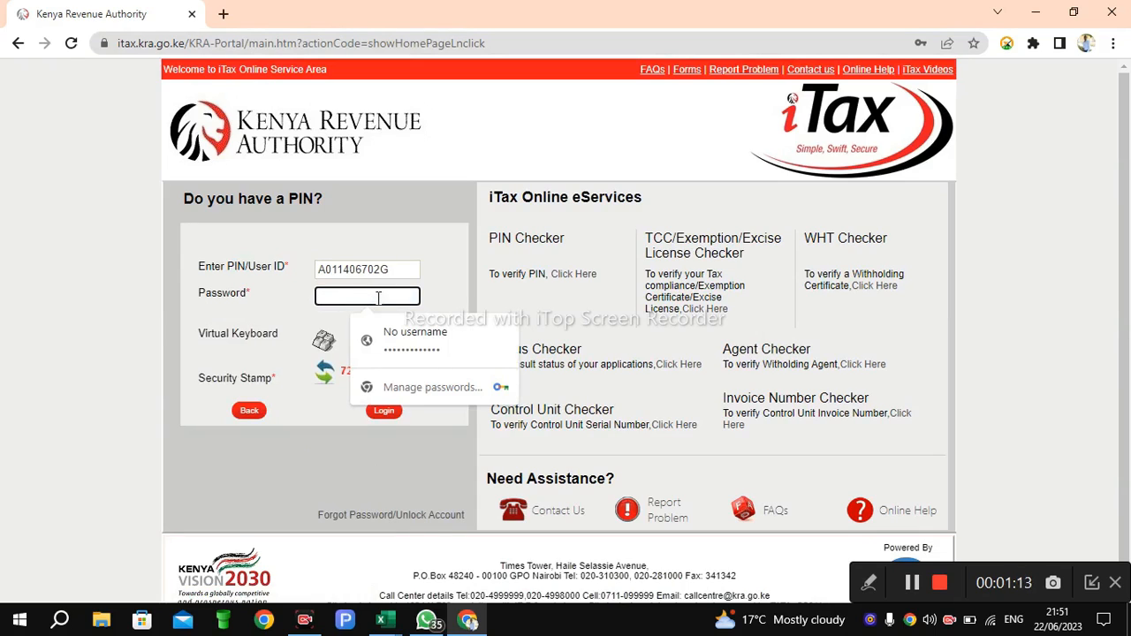
type("••")
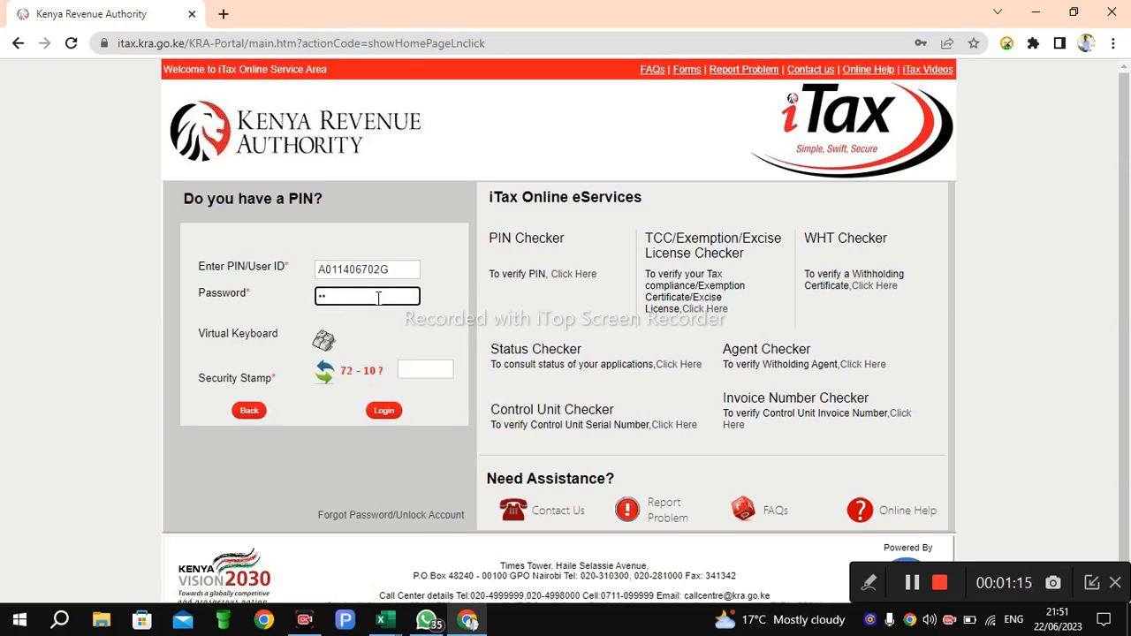
type("•••••")
Step: Answer the security stamp sum with 62 and log in
left_click(412, 365)
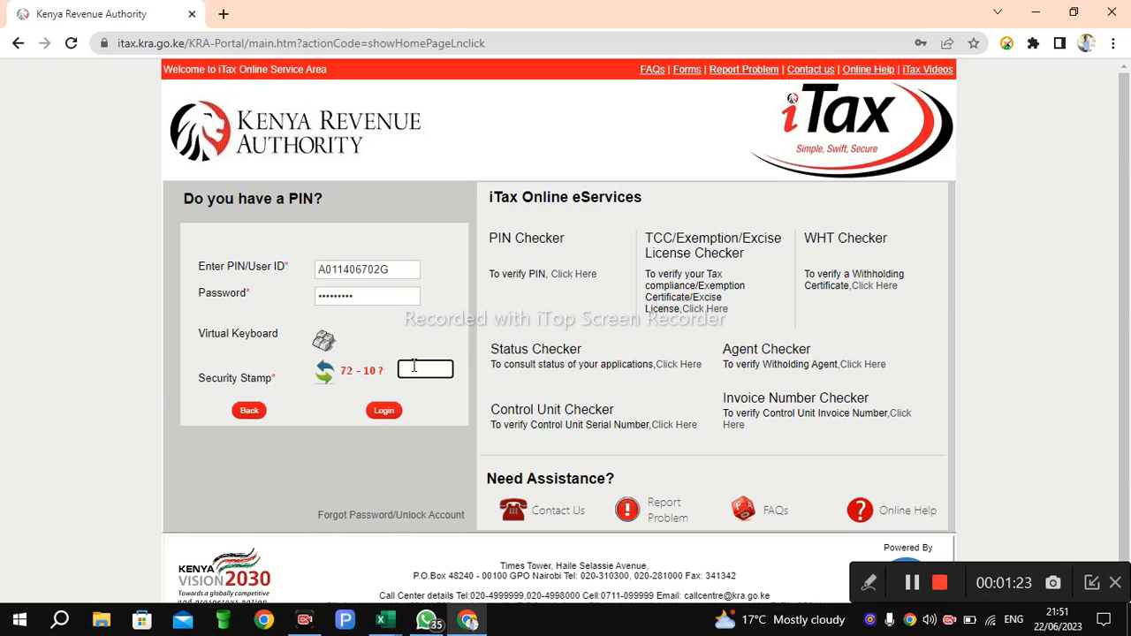
type("62")
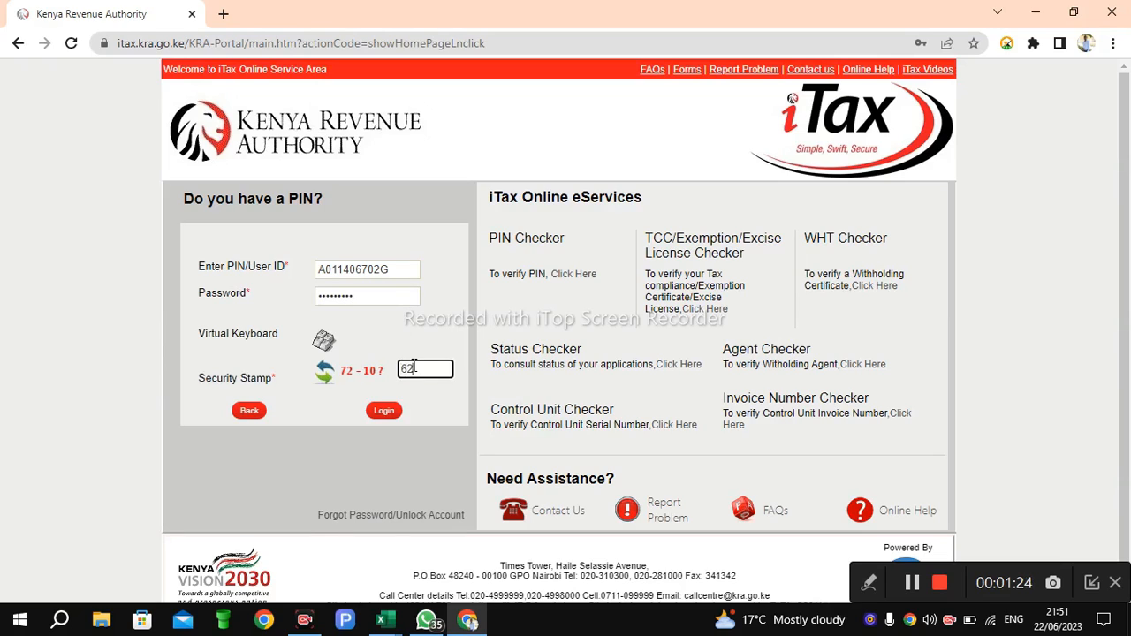
left_click(384, 412)
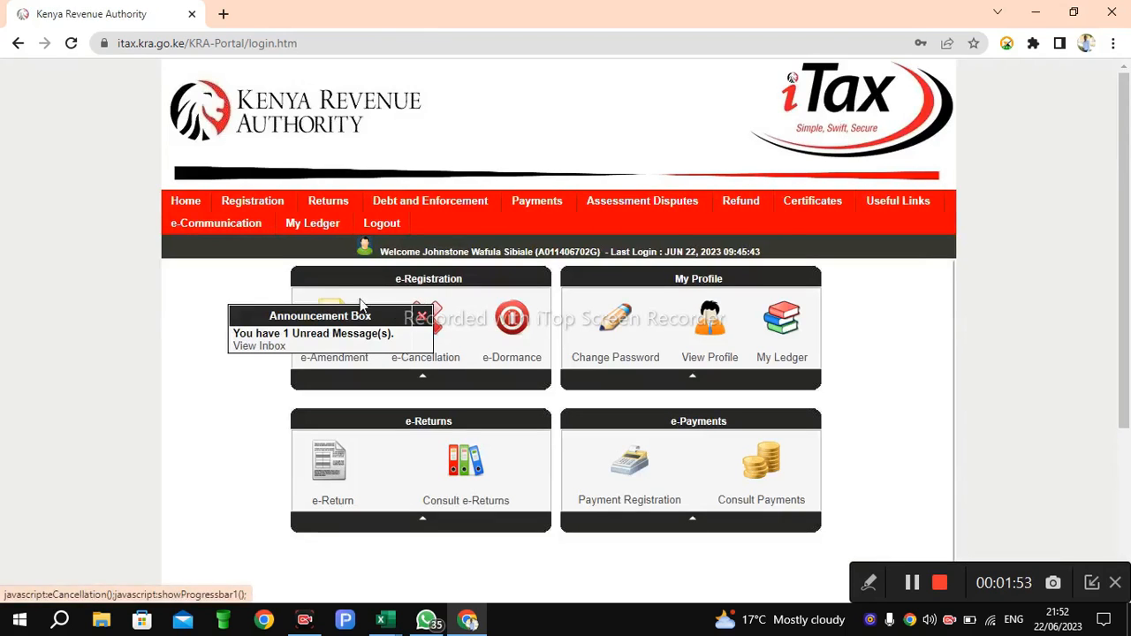
Step: Dismiss the announcement box and open the ITR for Employment Income Only return under Returns
left_click(422, 316)
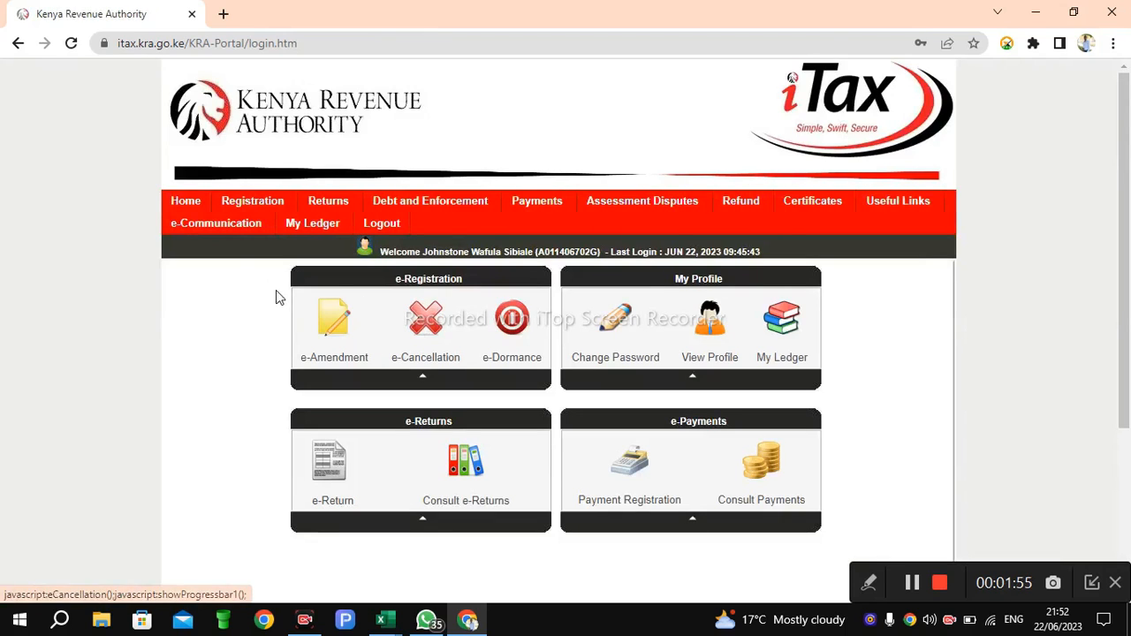
mouse_move(329, 207)
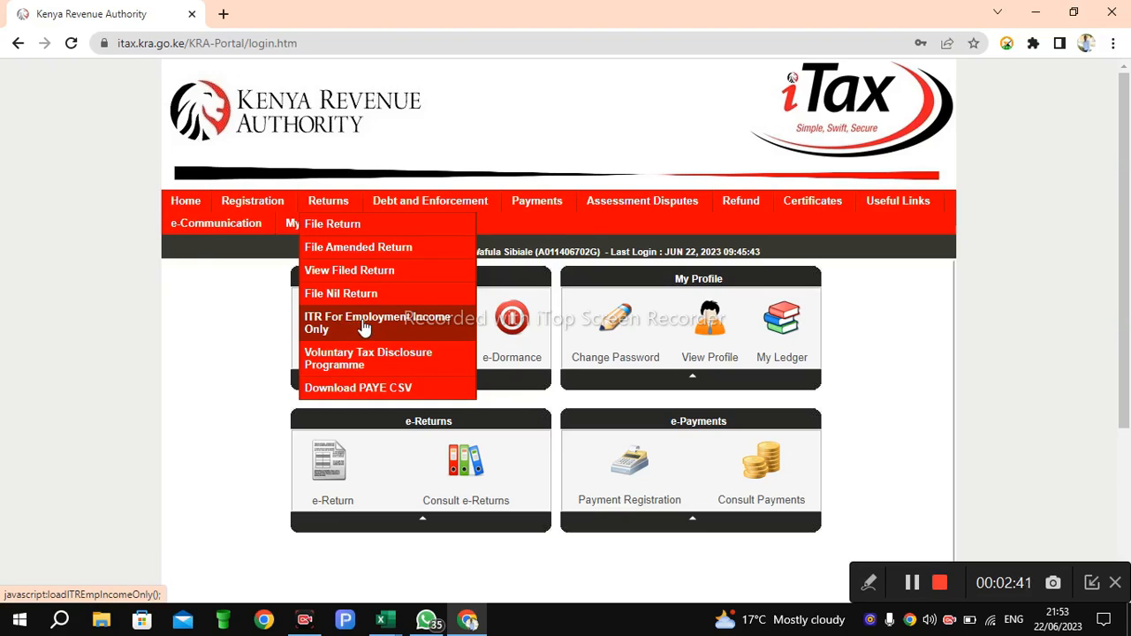
left_click(364, 327)
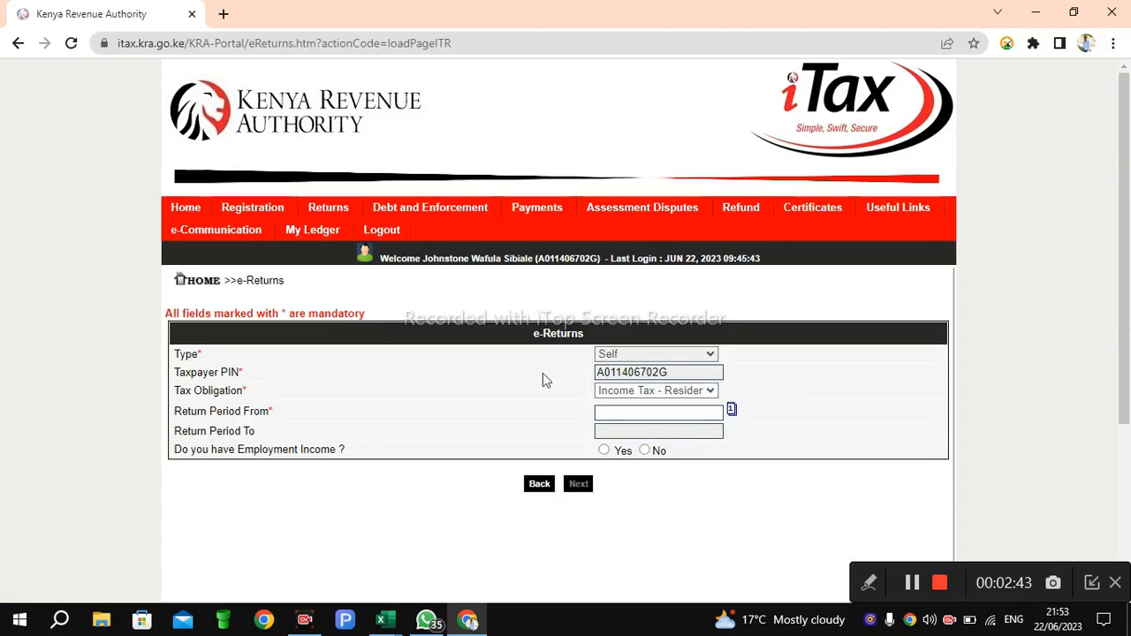
Step: Set Return Period From to 01/01/2022 using the calendar picker
left_click(731, 411)
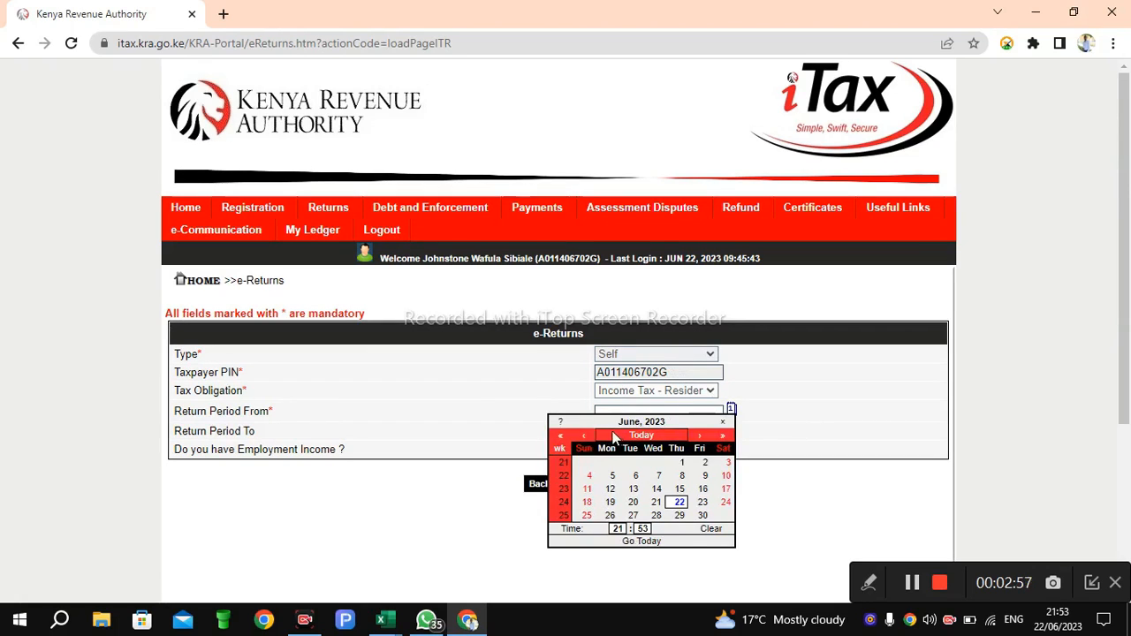
left_click(562, 434)
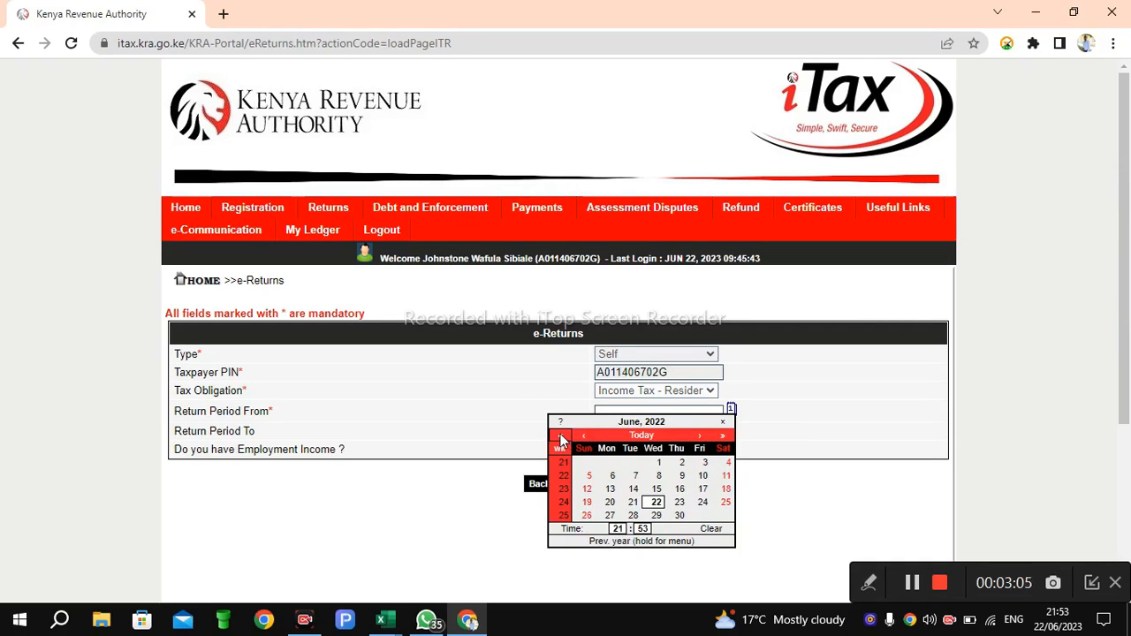
left_click(584, 435)
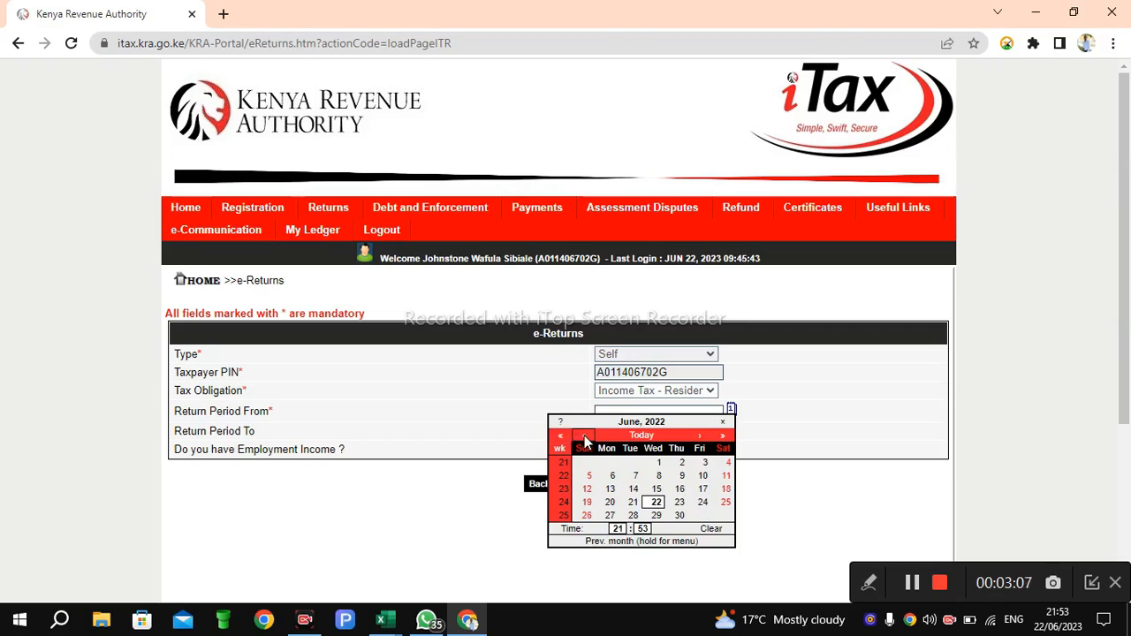
left_click(584, 434)
left_click(584, 435)
left_click(583, 434)
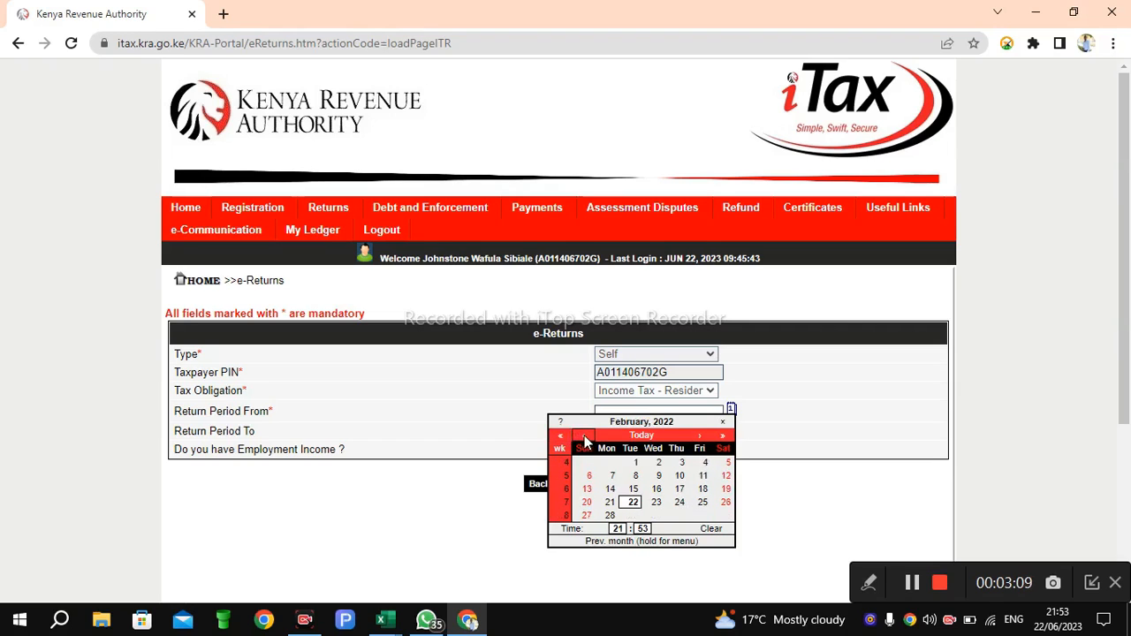
left_click(584, 435)
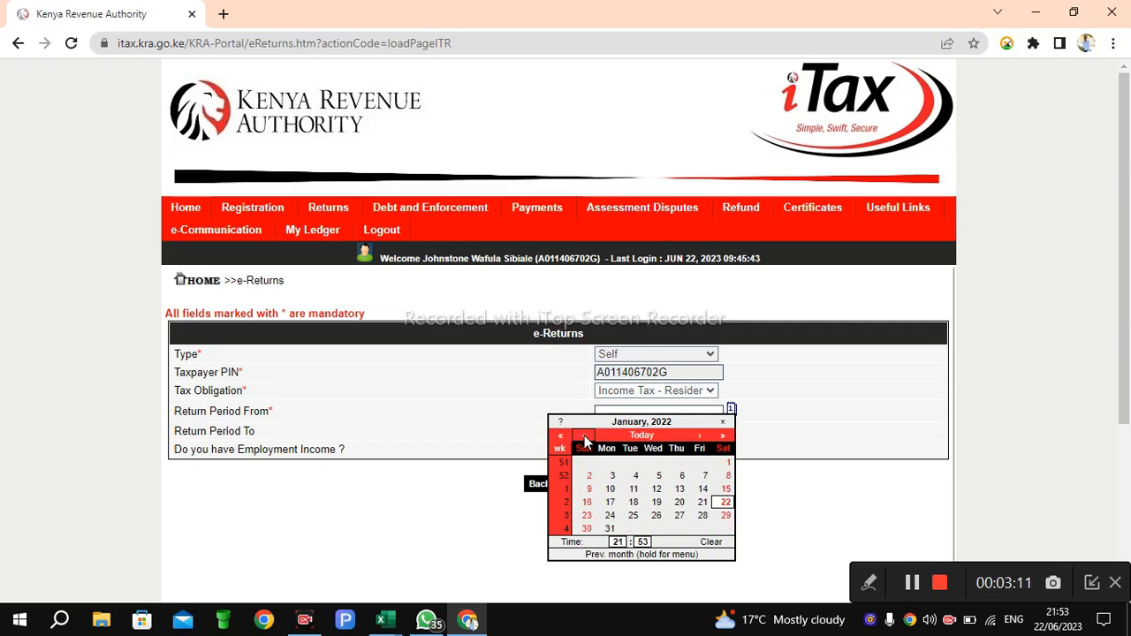
left_click(723, 469)
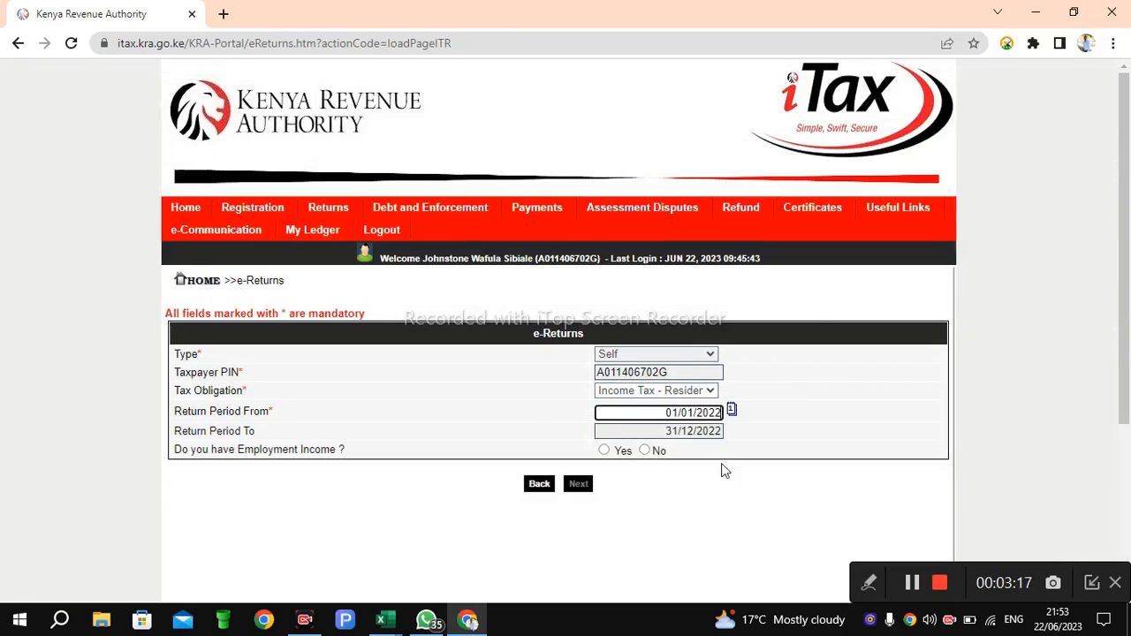
Step: Answer Yes to having employment income and proceed to the return form
left_click(604, 451)
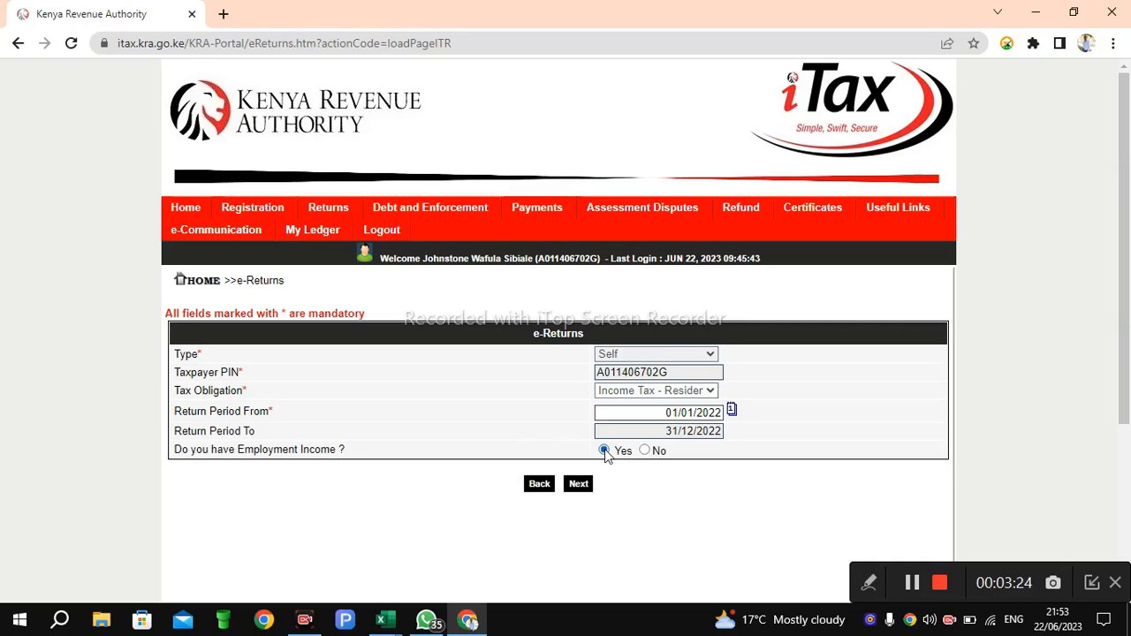
left_click(578, 485)
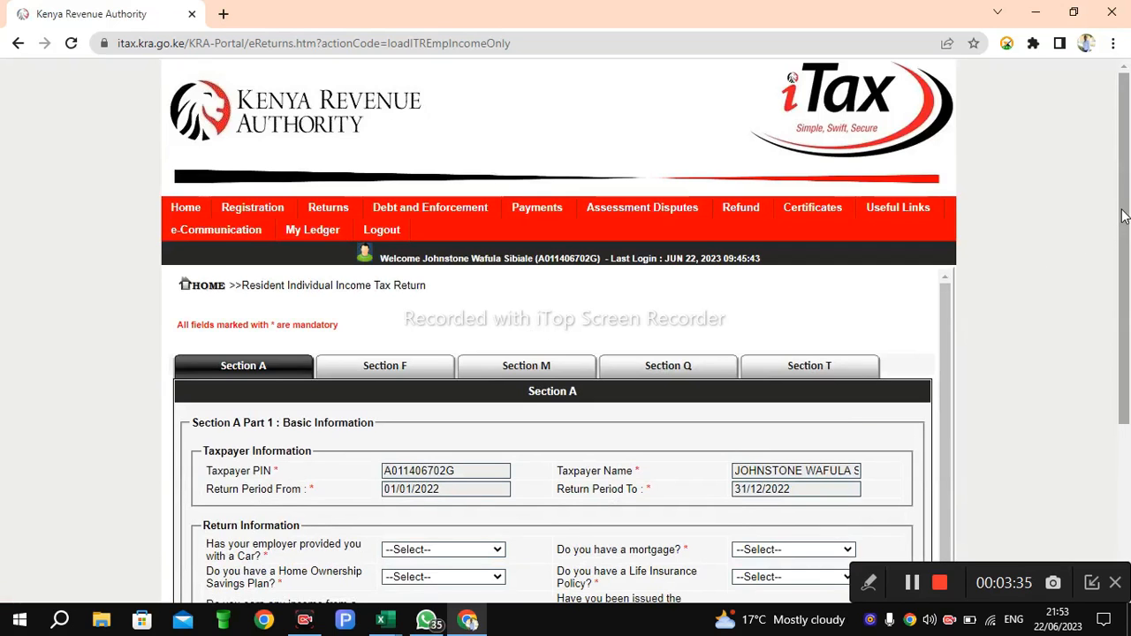
Step: Open Section F and review the prefilled employment income details table
scroll(1122, 280, "down", 1)
left_click_drag(1122, 280, 1124, 302)
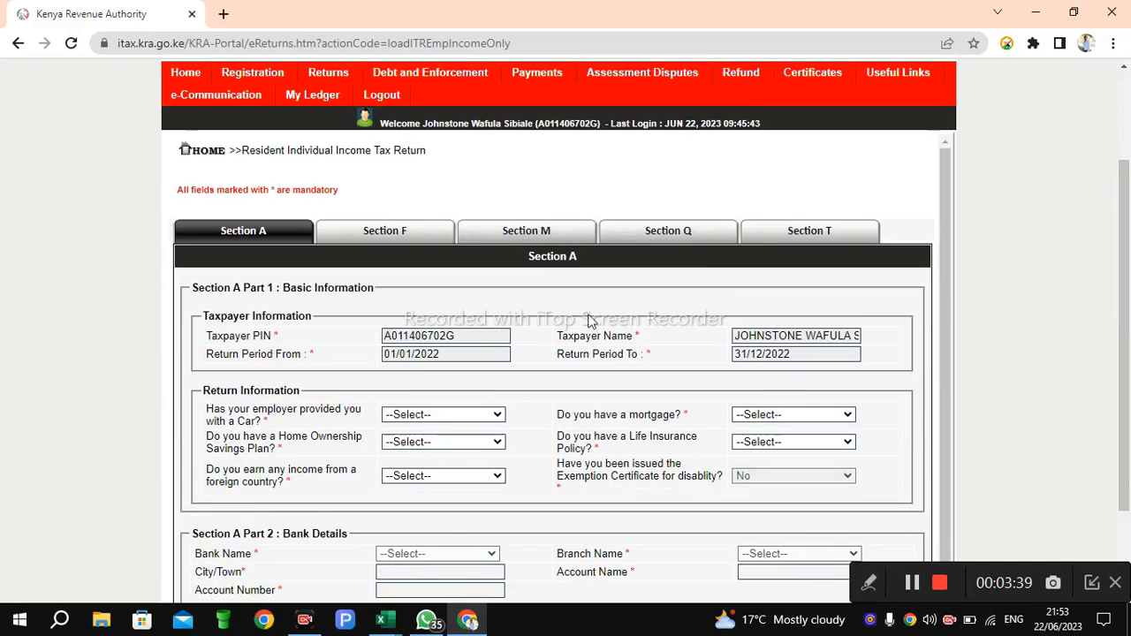
left_click(380, 238)
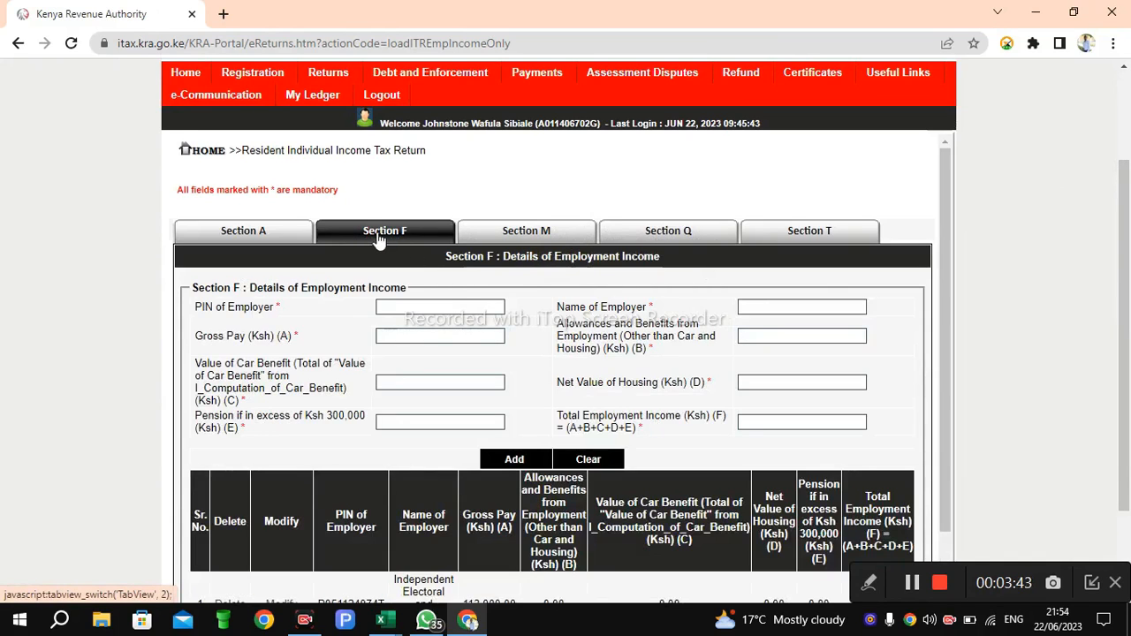
left_click_drag(939, 291, 951, 402)
scroll(1122, 332, "down", 1)
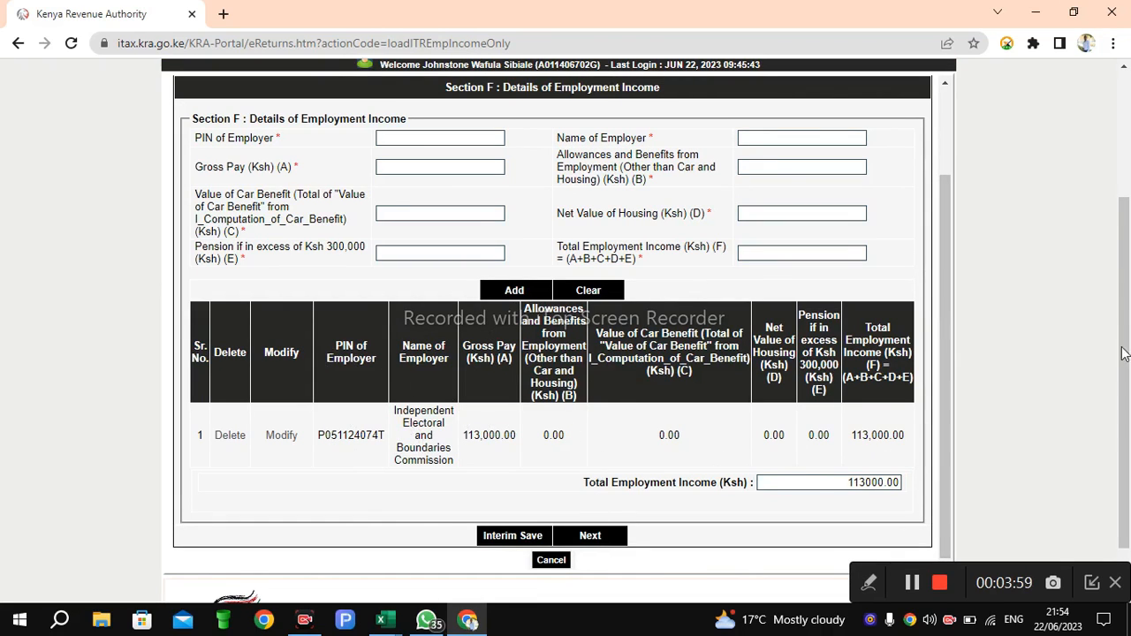
left_click_drag(1122, 311, 1123, 229)
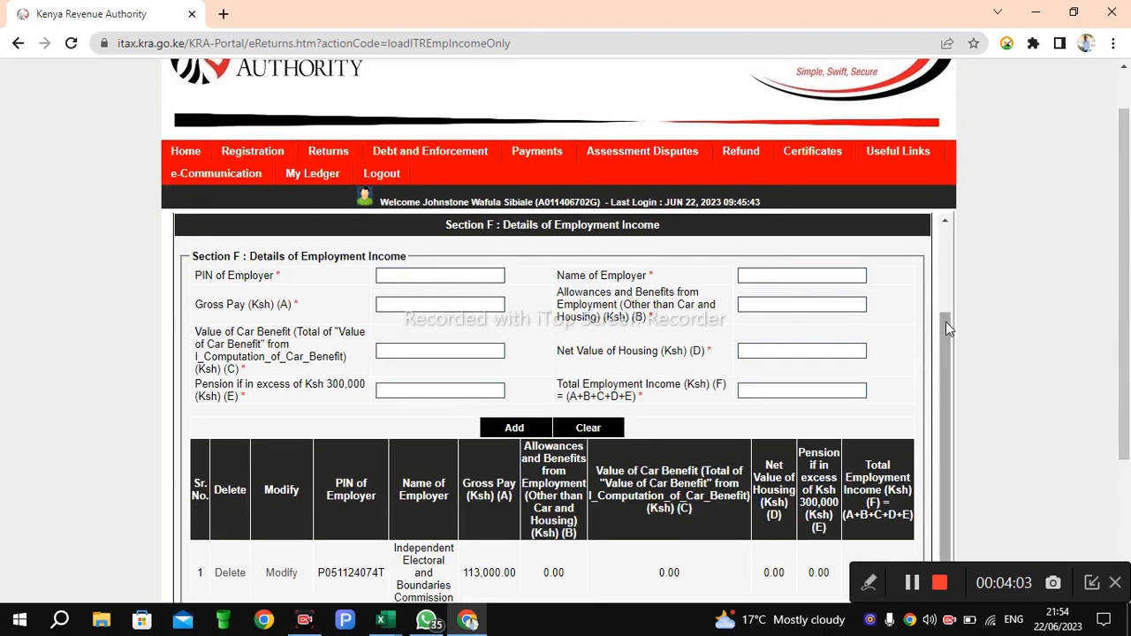
Step: Review the PAYE deduction details in Section M, then return to Section F
left_click_drag(946, 322, 937, 255)
left_click(518, 290)
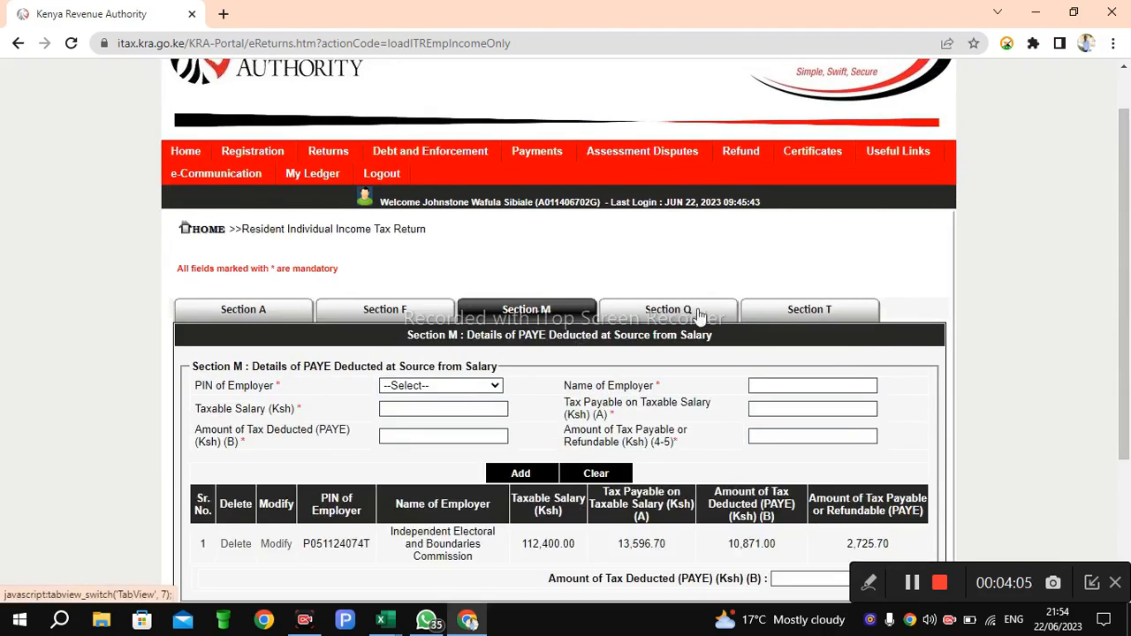
left_click_drag(1125, 242, 1129, 369)
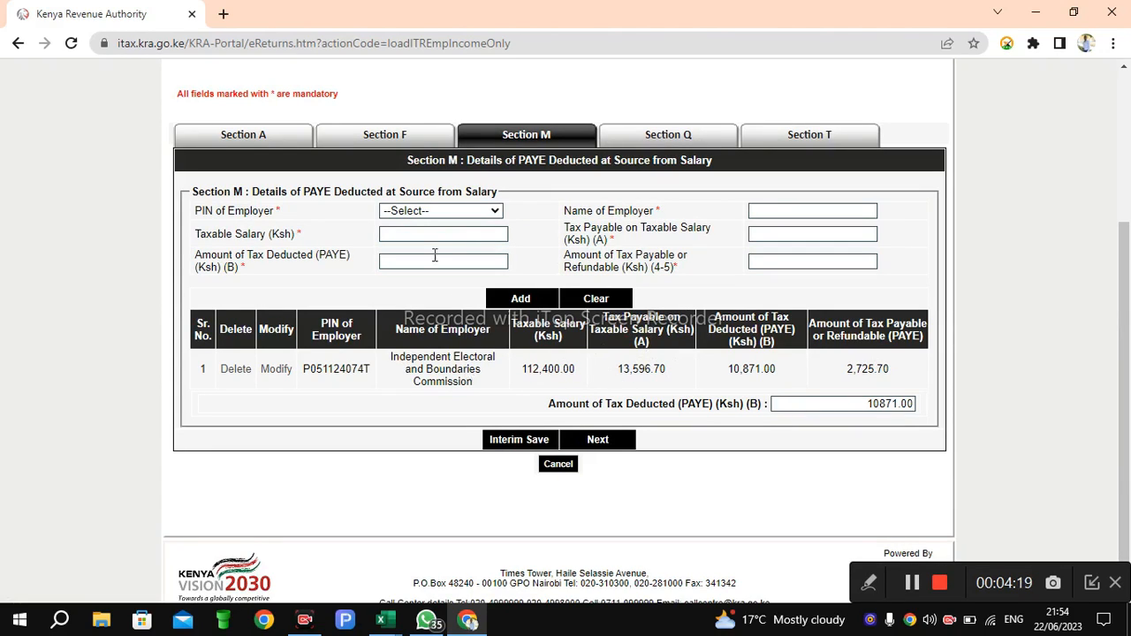
left_click(381, 146)
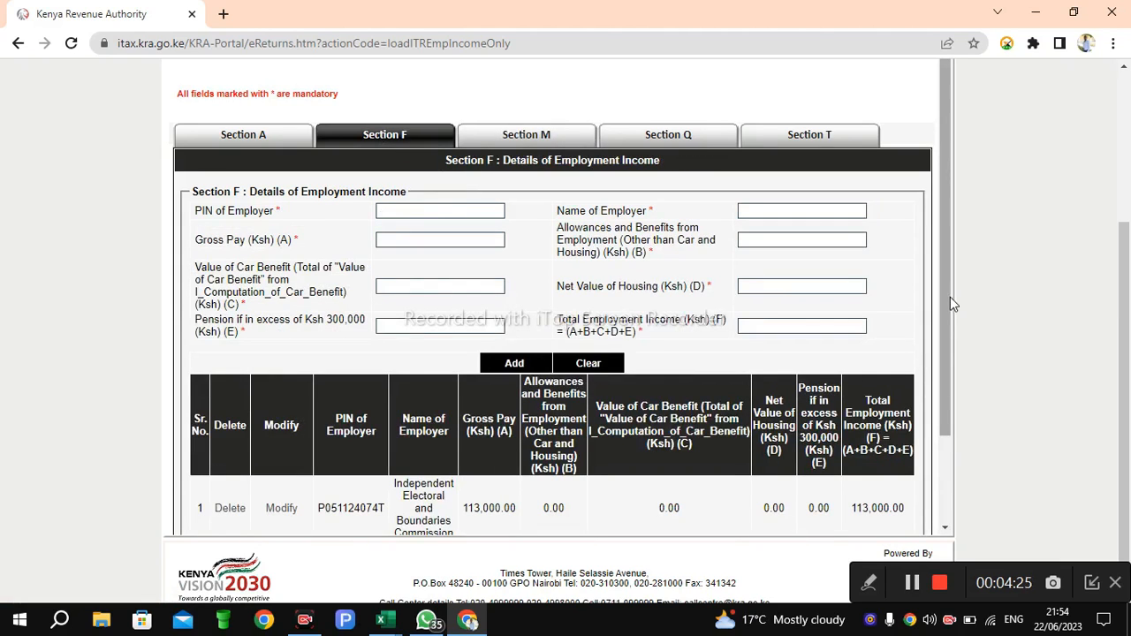
left_click_drag(949, 297, 941, 335)
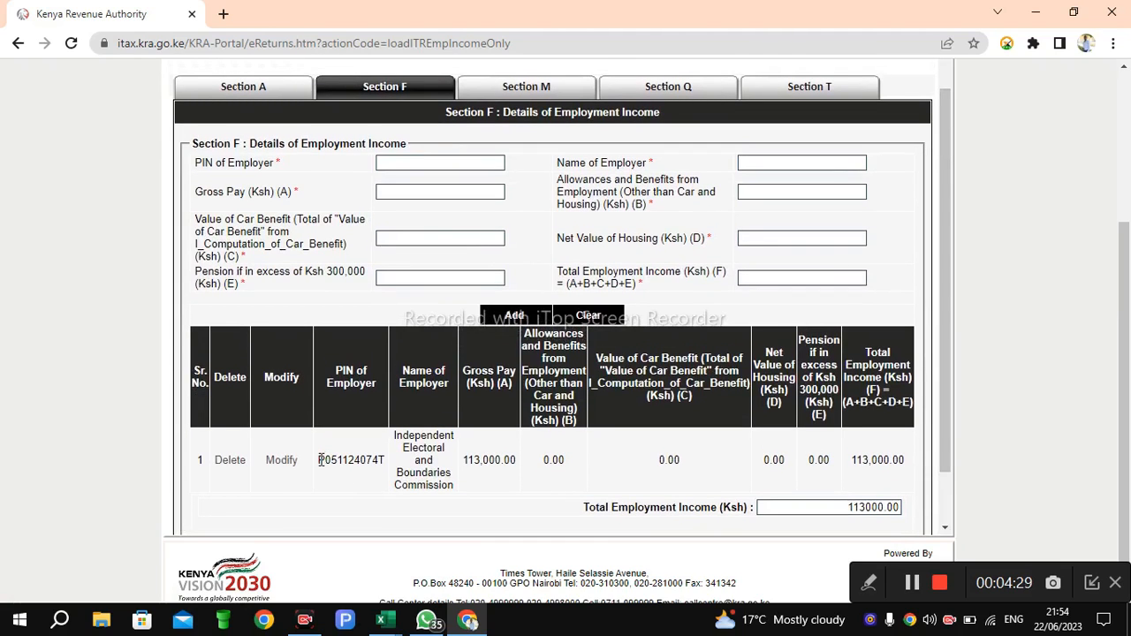
Step: Copy the employer's PIN from the existing row into PIN of Employer and paste the employer's name into Name of Employer
left_click_drag(319, 461, 386, 463)
key("ctrl+c")
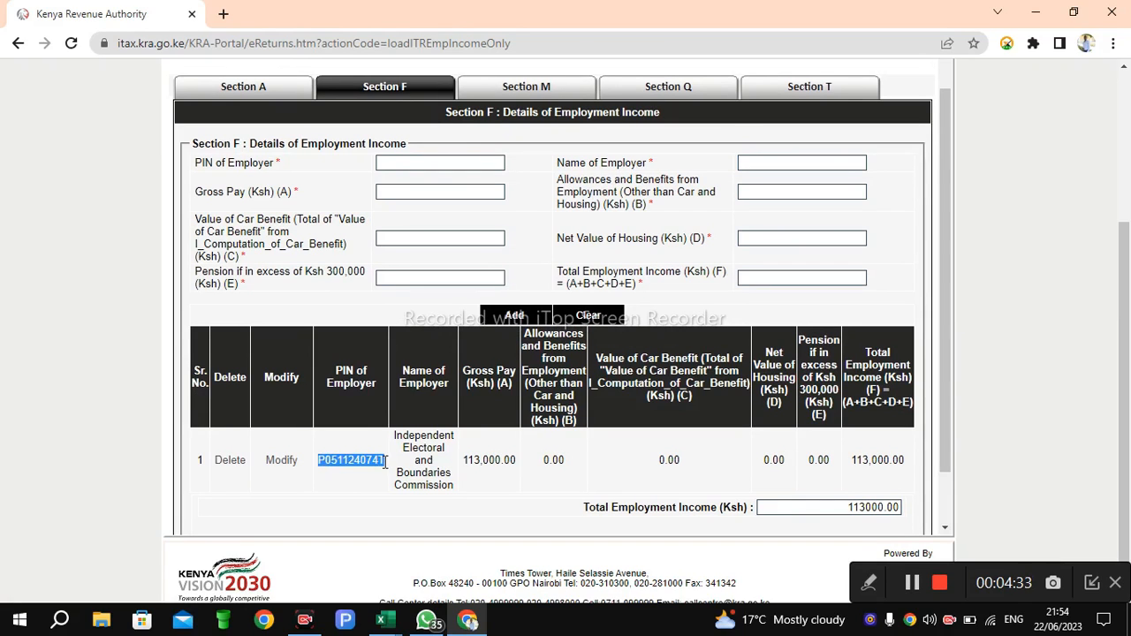
left_click(405, 165)
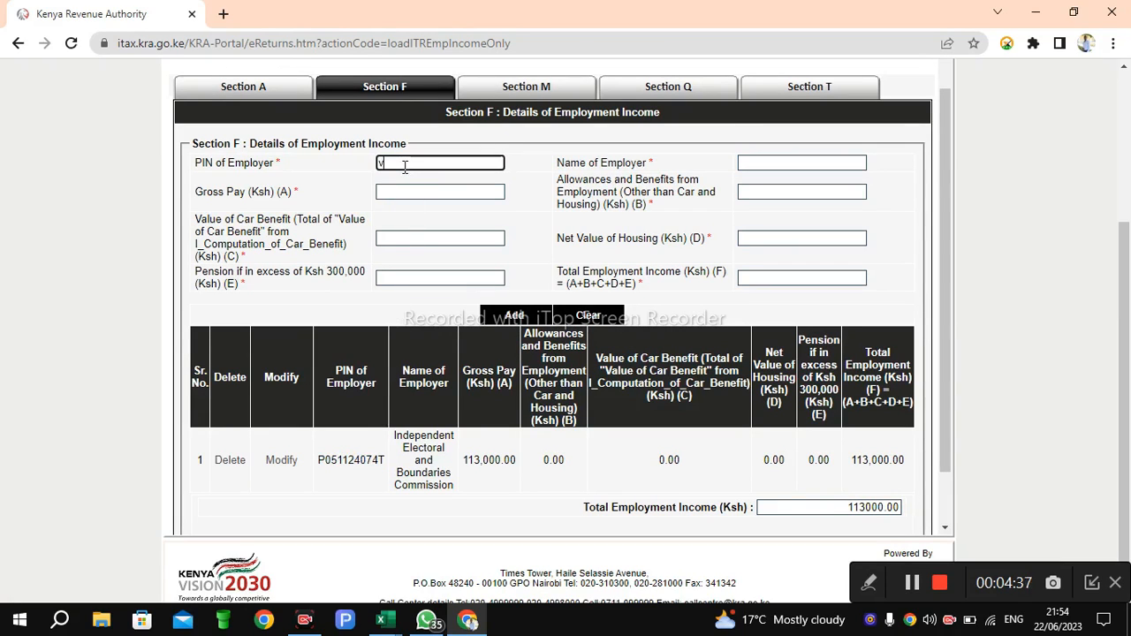
key("ctrl+v")
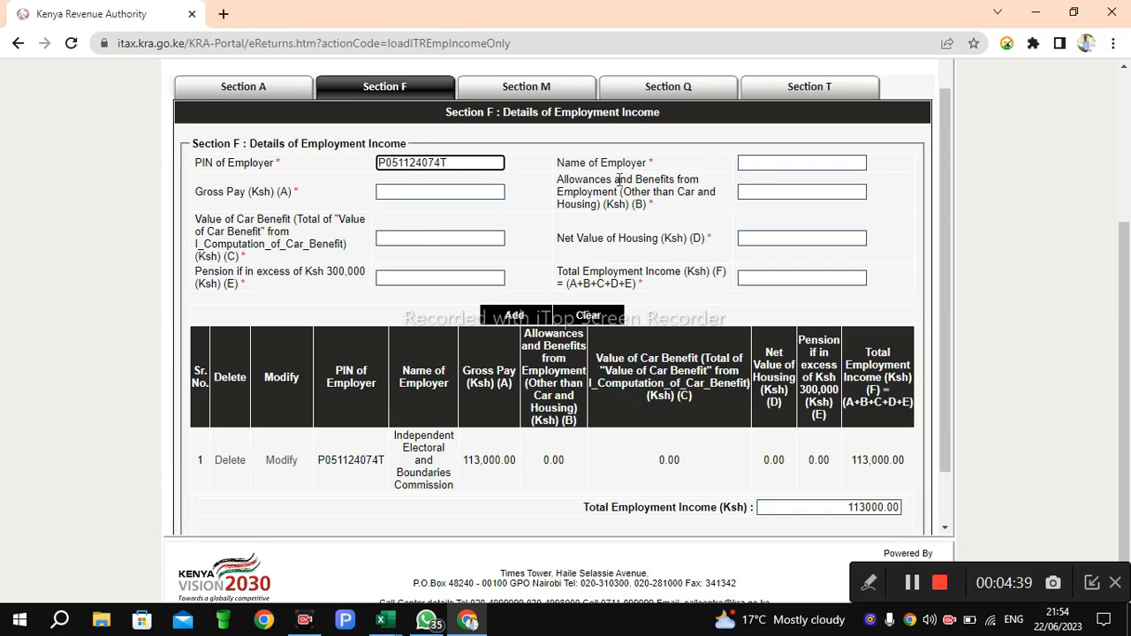
left_click(764, 165)
type("Independent Electoral and Boundaries Commission")
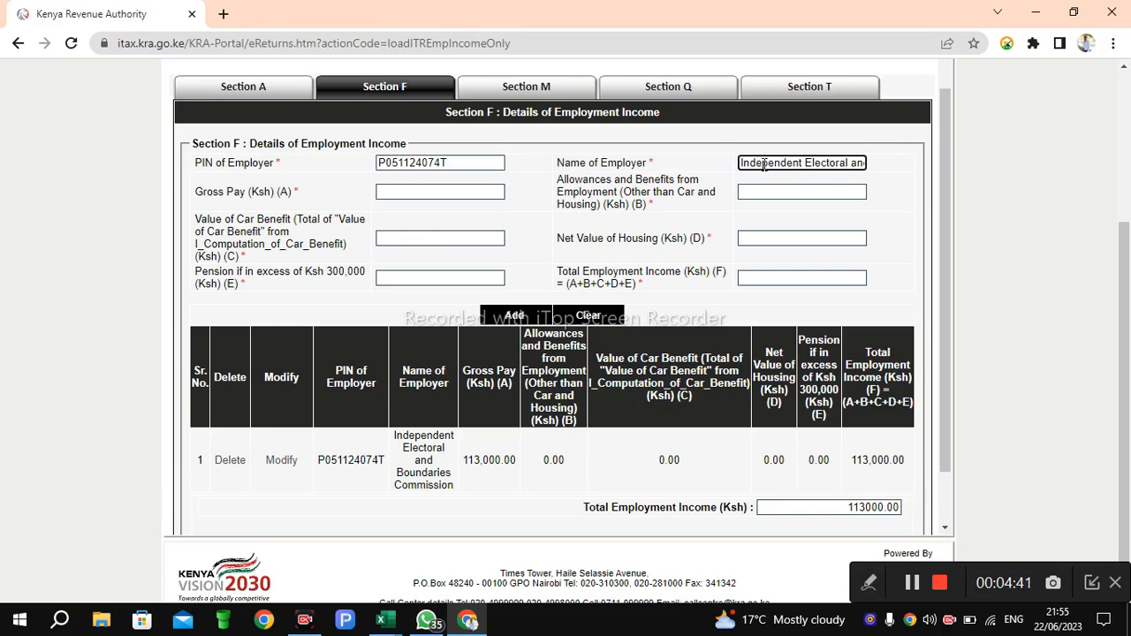
Step: Copy the 113,000.00 gross pay from the existing row into the Gross Pay (Ksh) (A) field
left_click(440, 190)
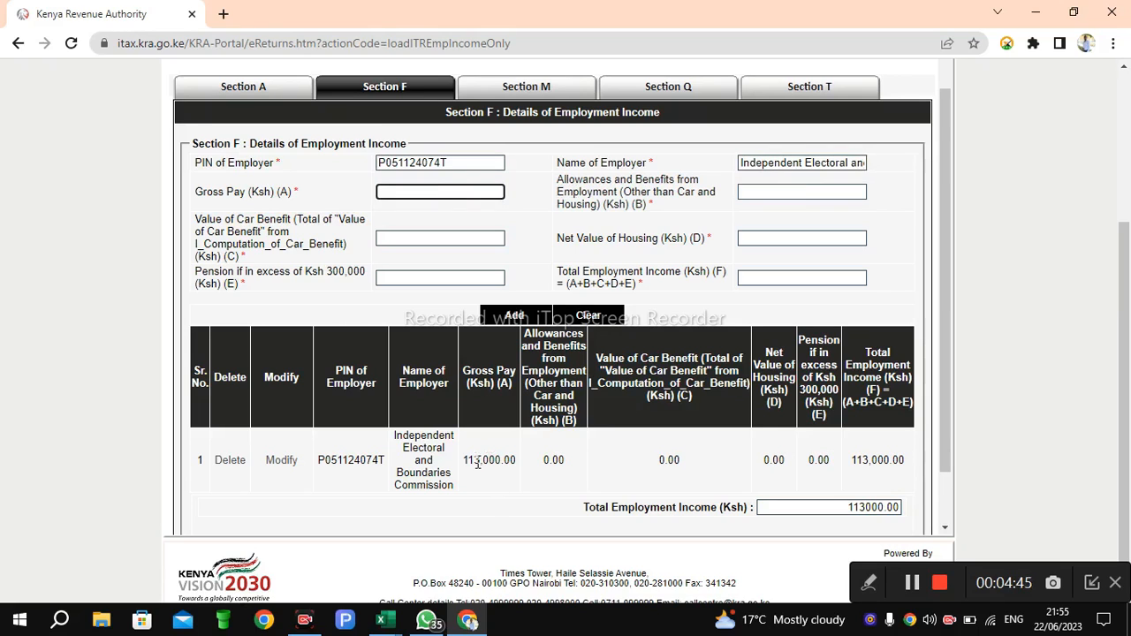
left_click_drag(462, 460, 521, 469)
key("ctrl+c")
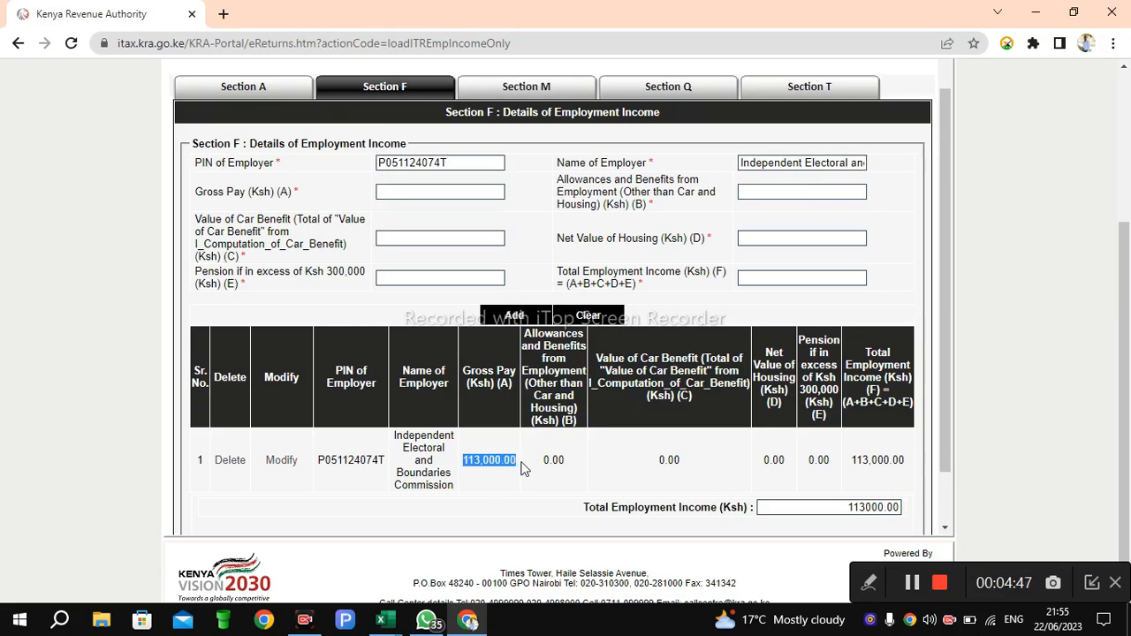
left_click(414, 191)
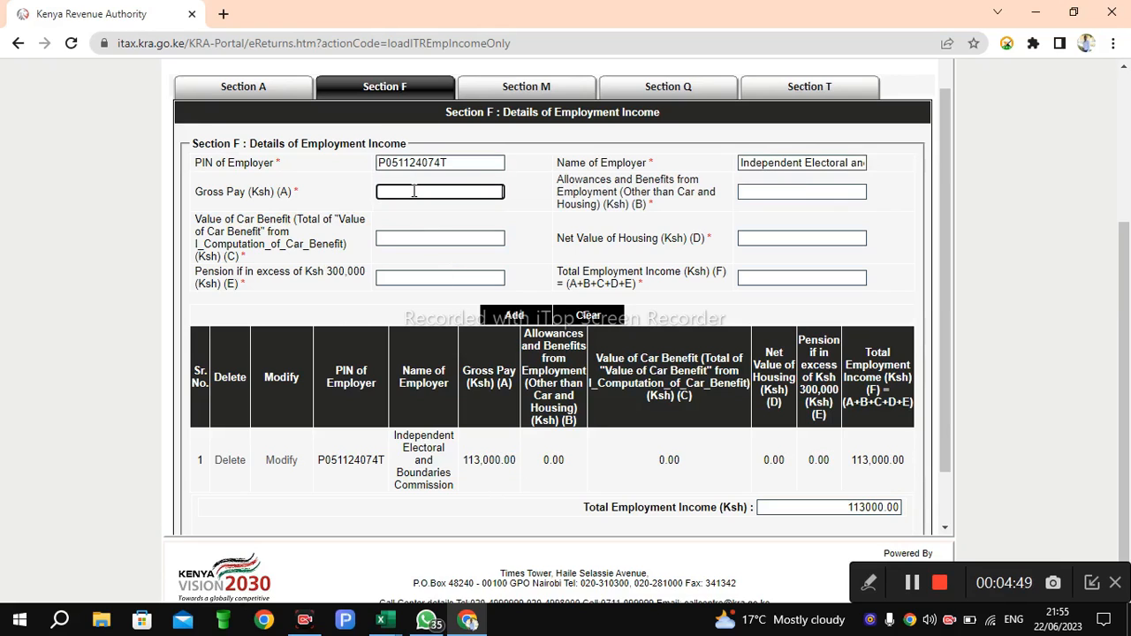
key("ctrl+v")
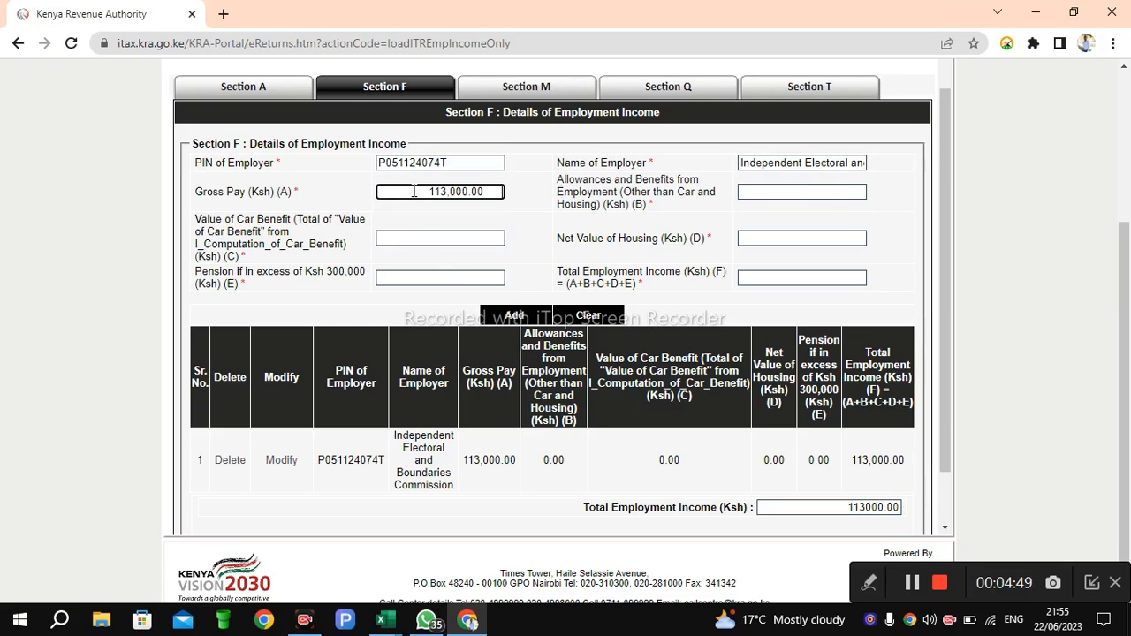
Step: Dismiss the numeric-data alert and re-enter 113000 as the Gross Pay (Ksh) (A)
left_click(755, 194)
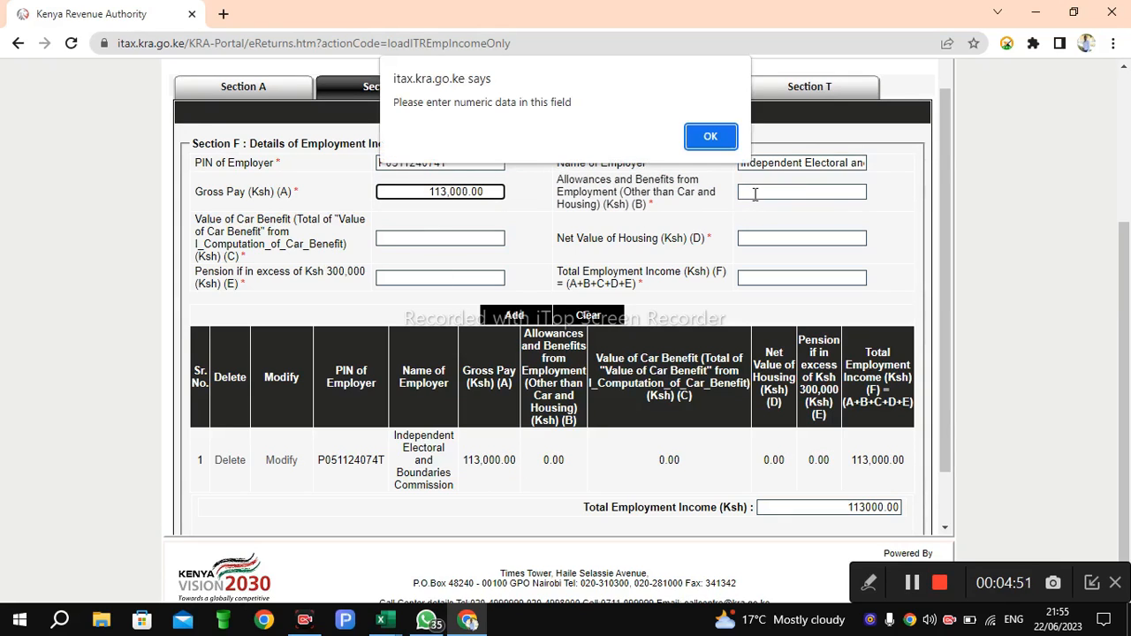
left_click(709, 137)
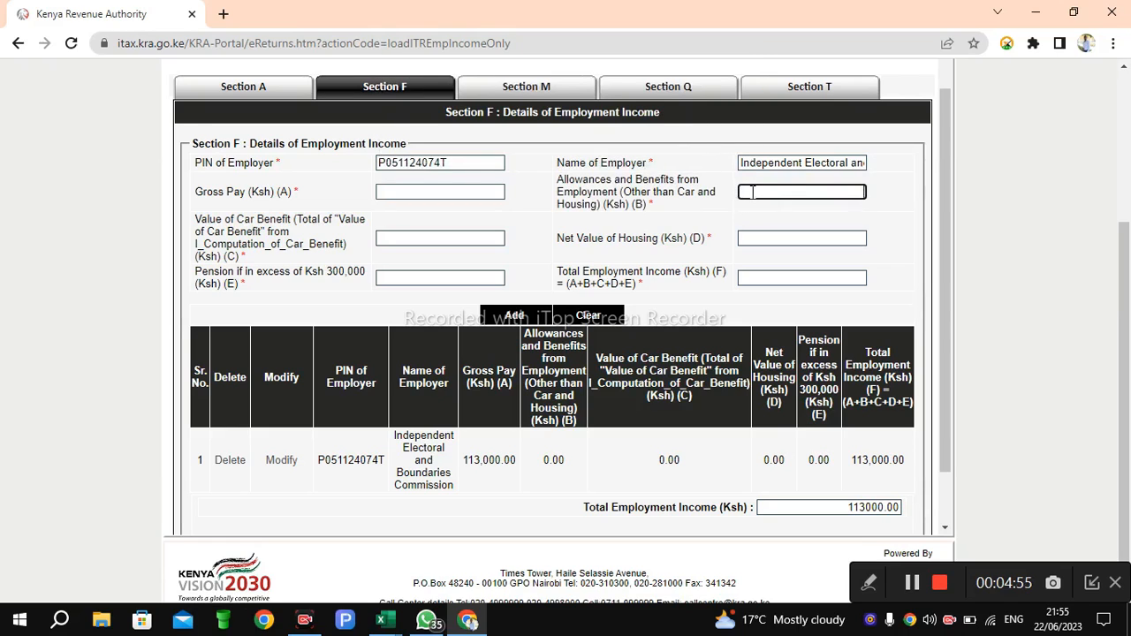
left_click(458, 191)
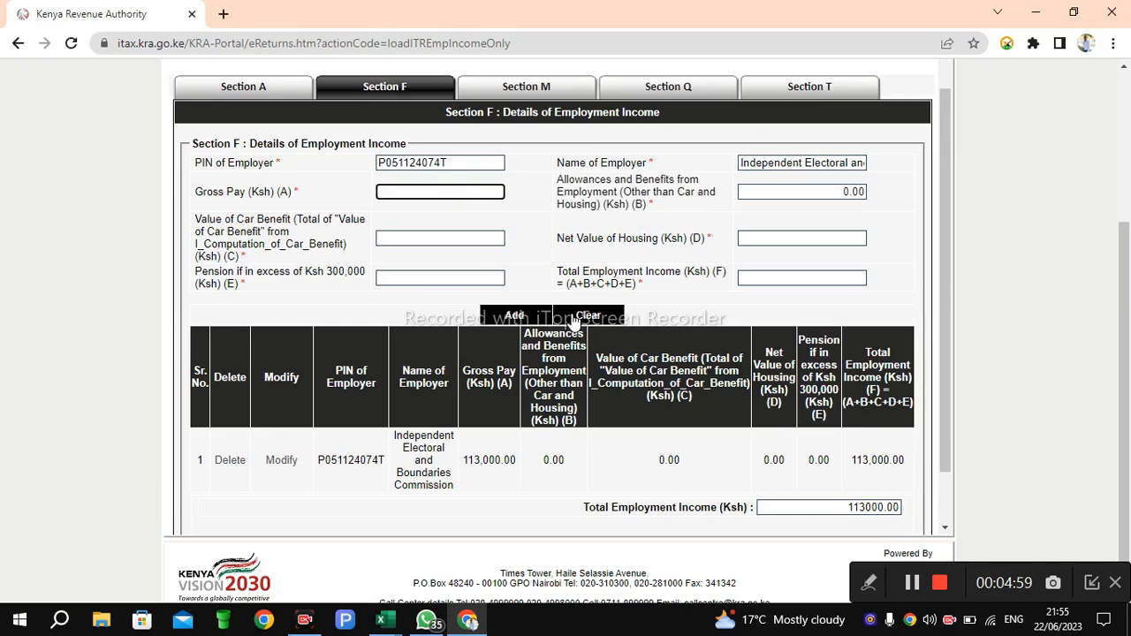
type("113000")
Step: Enter 0 for car benefit, net housing value and pension, then fill in the Total Employment Income
left_click(490, 239)
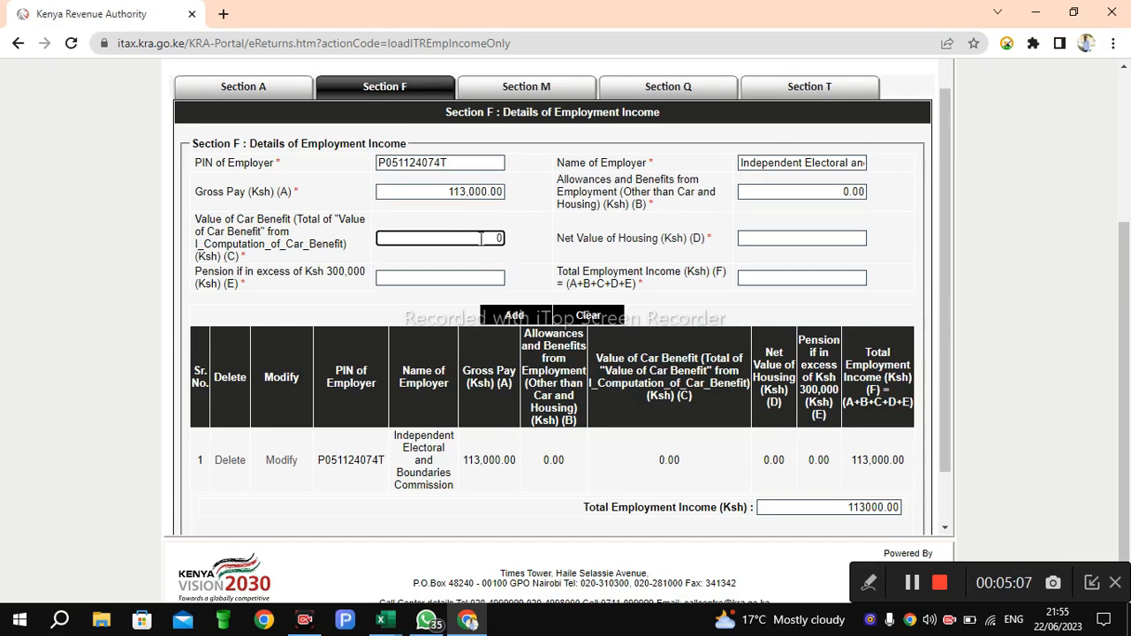
type("0")
left_click(770, 241)
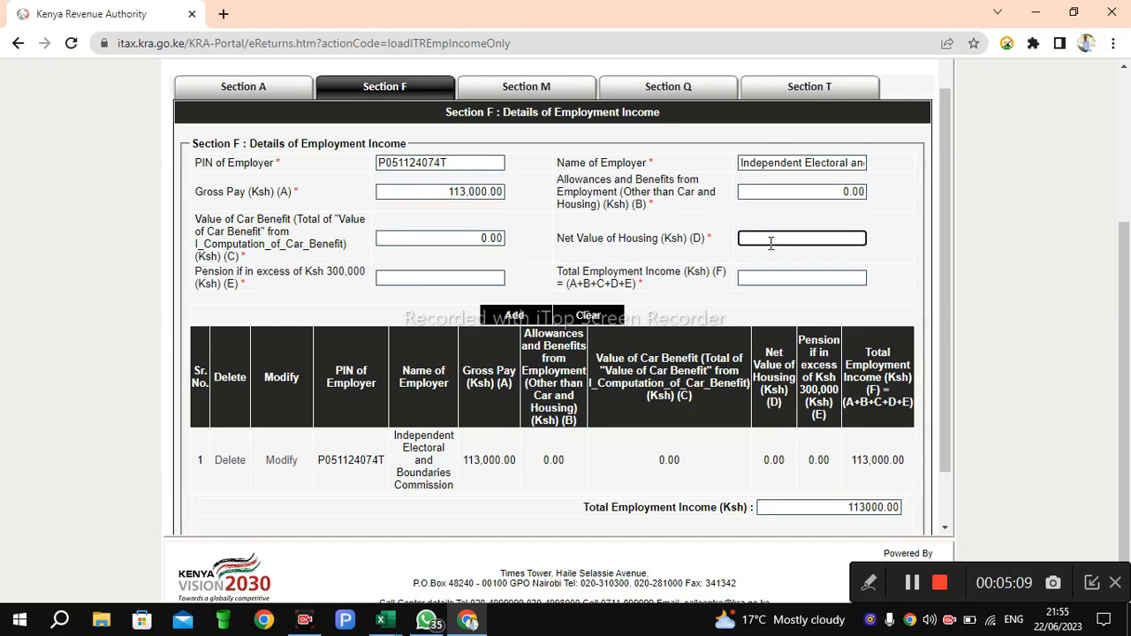
type("0")
left_click(439, 277)
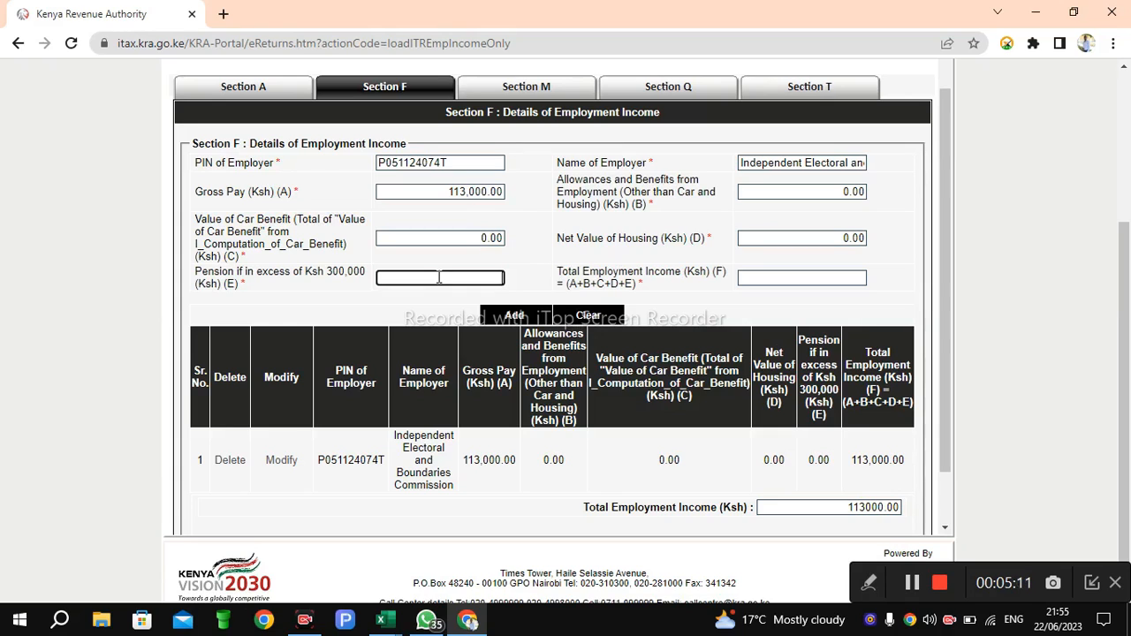
type("0")
left_click(772, 277)
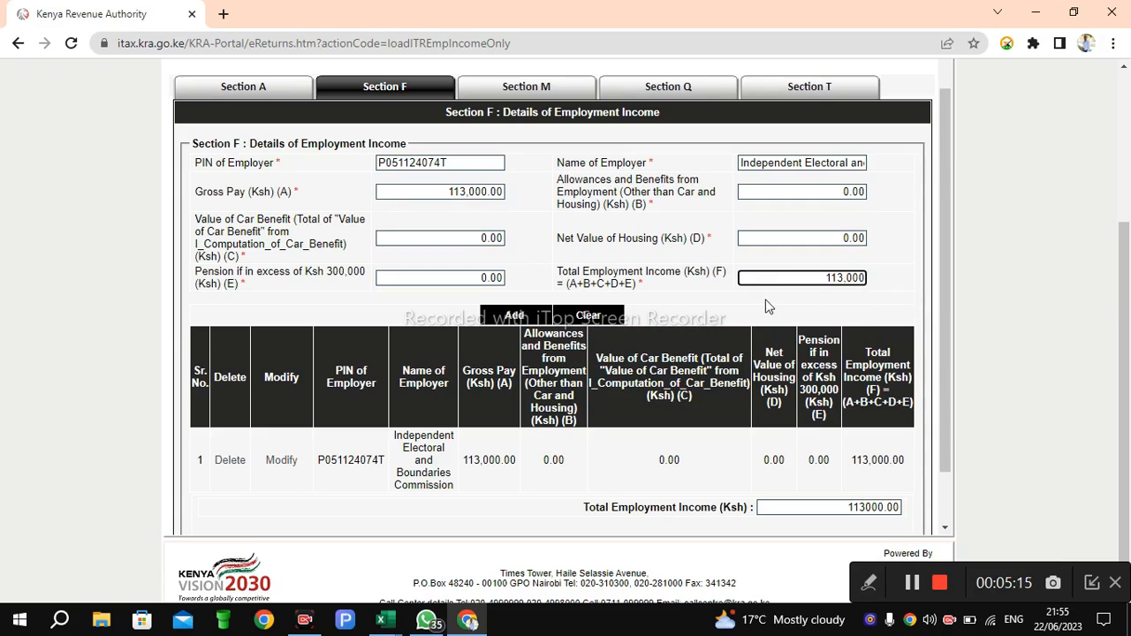
Step: Save the Section F employment income entries with Interim Save and acknowledge the confirmation
scroll(942, 407, "down", 2)
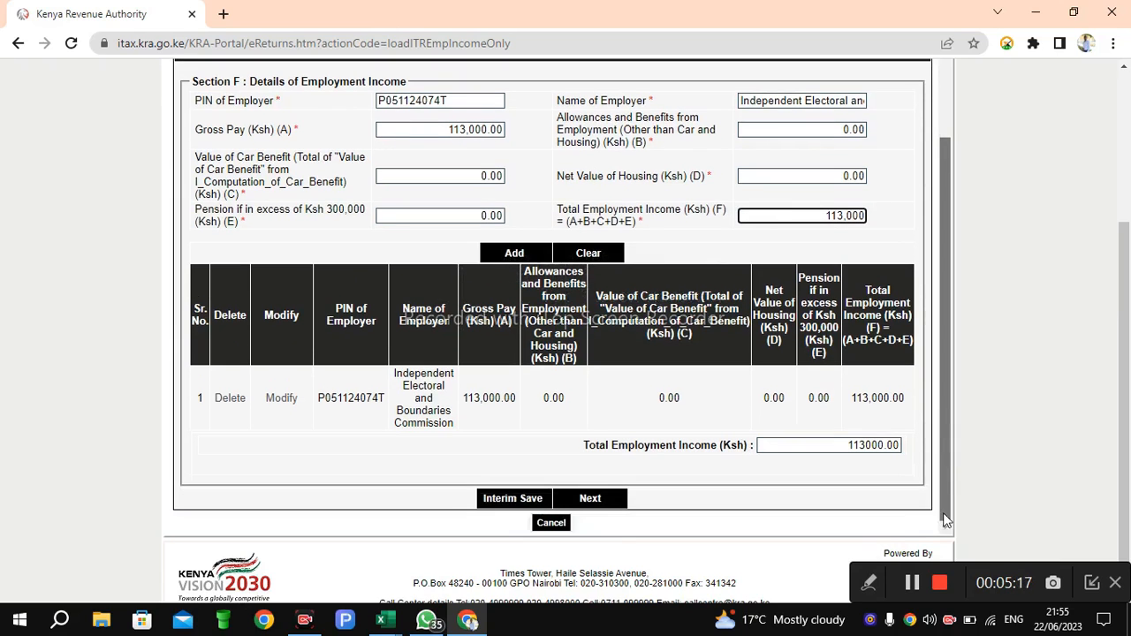
left_click(531, 501)
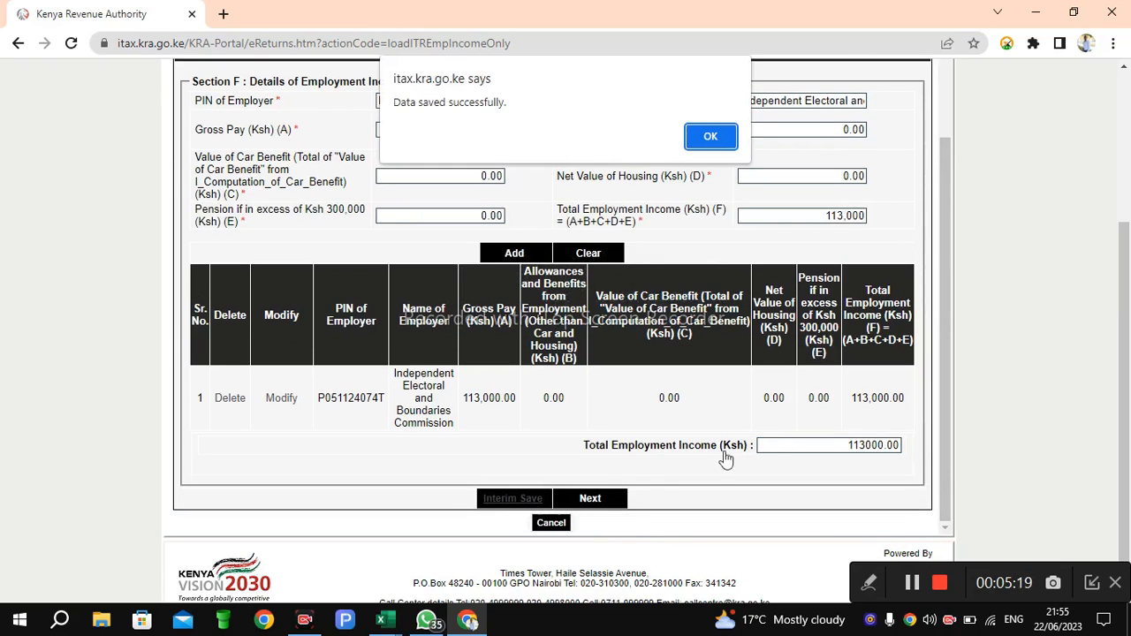
left_click(702, 137)
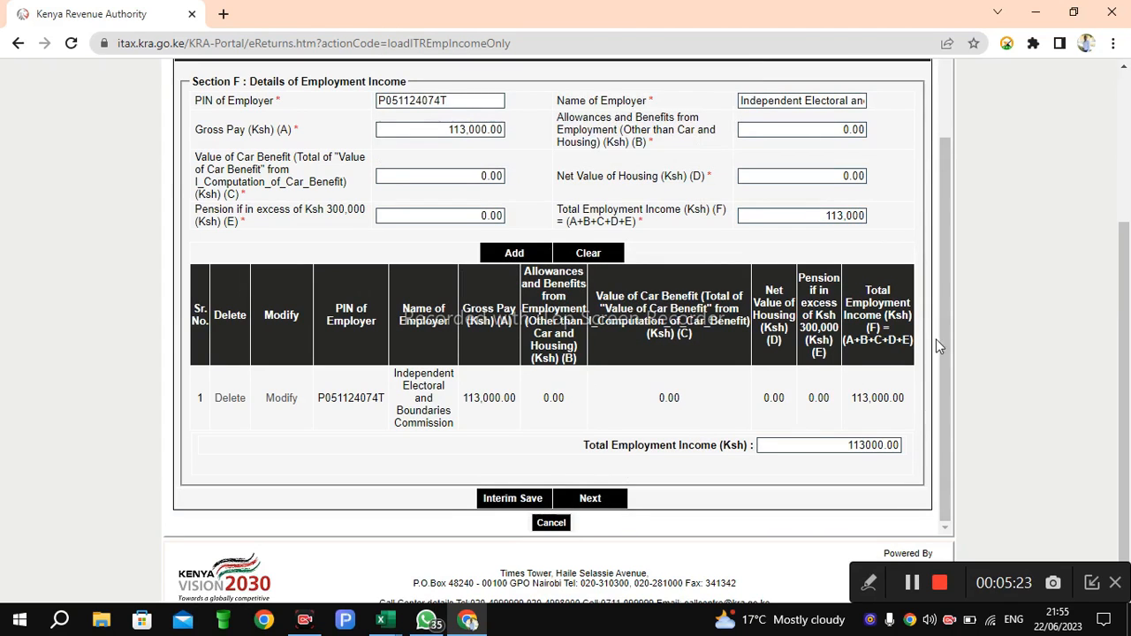
left_click_drag(941, 309, 929, 202)
left_click(541, 137)
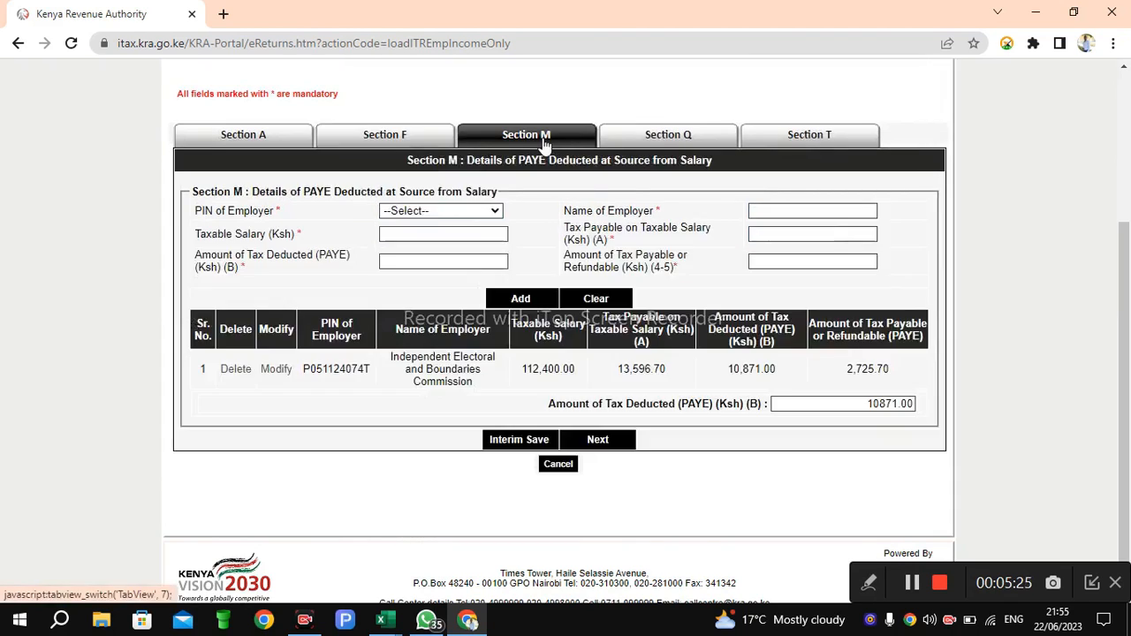
left_click(487, 212)
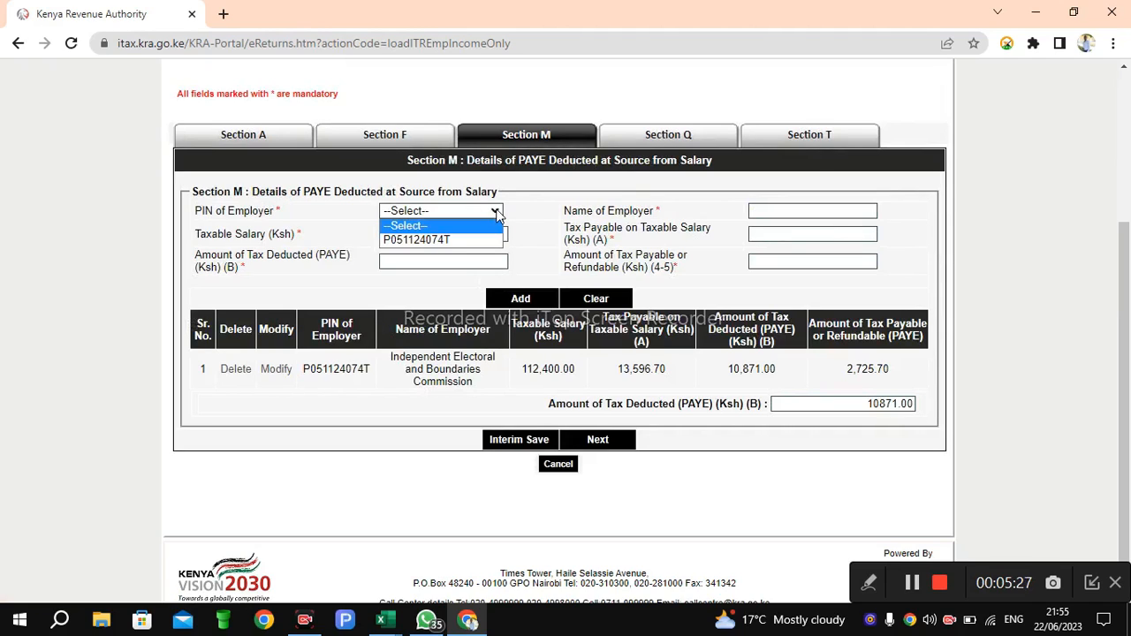
left_click(421, 240)
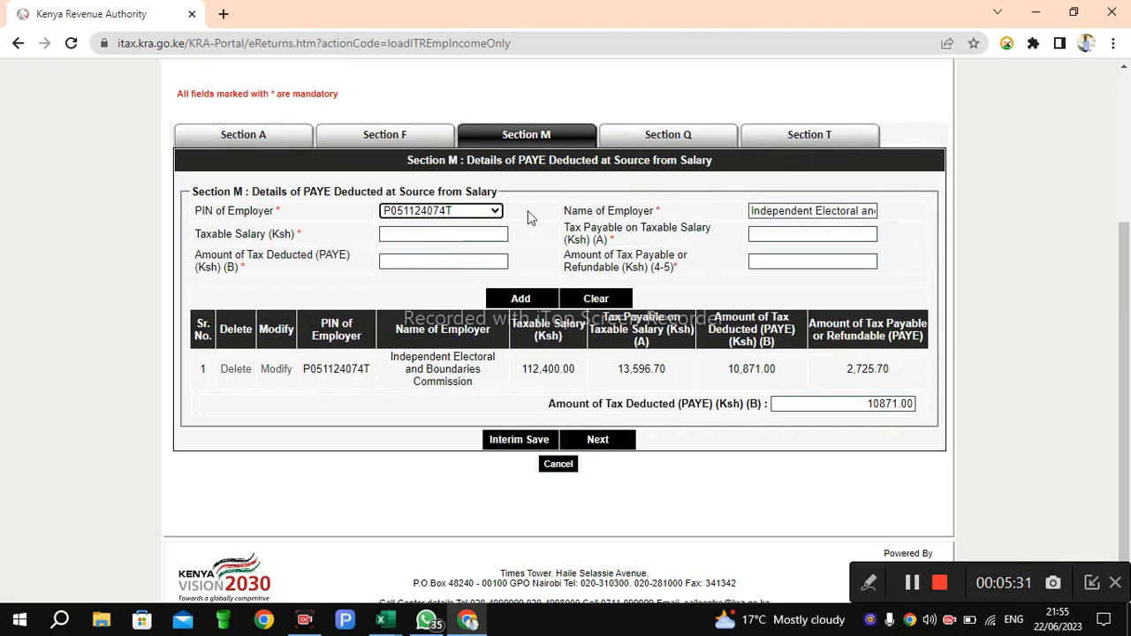
left_click(496, 212)
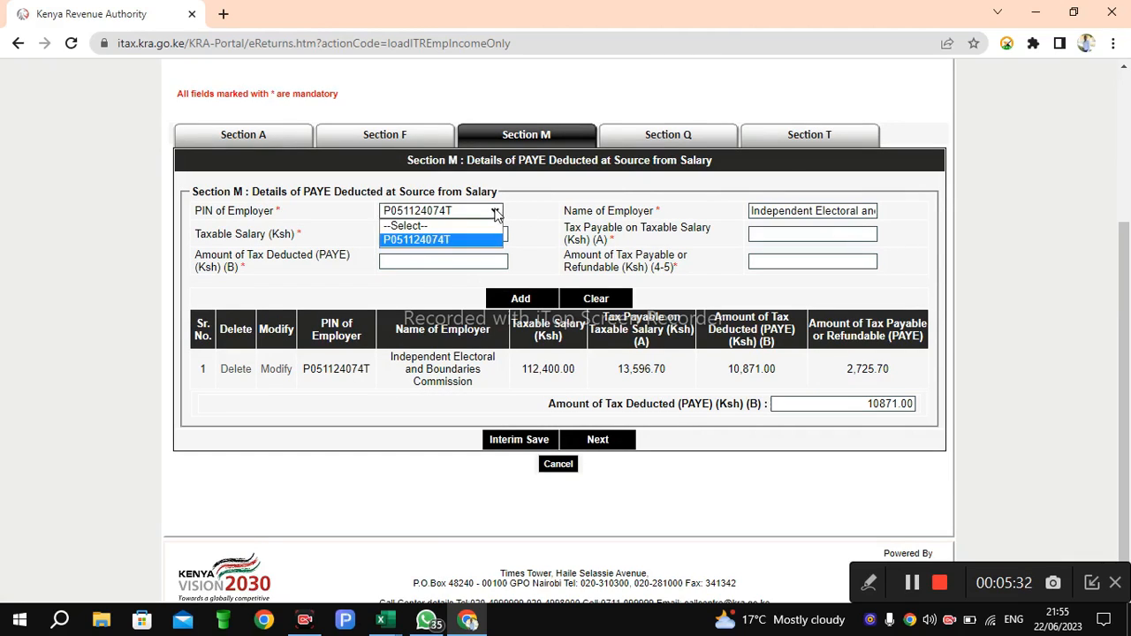
left_click(419, 240)
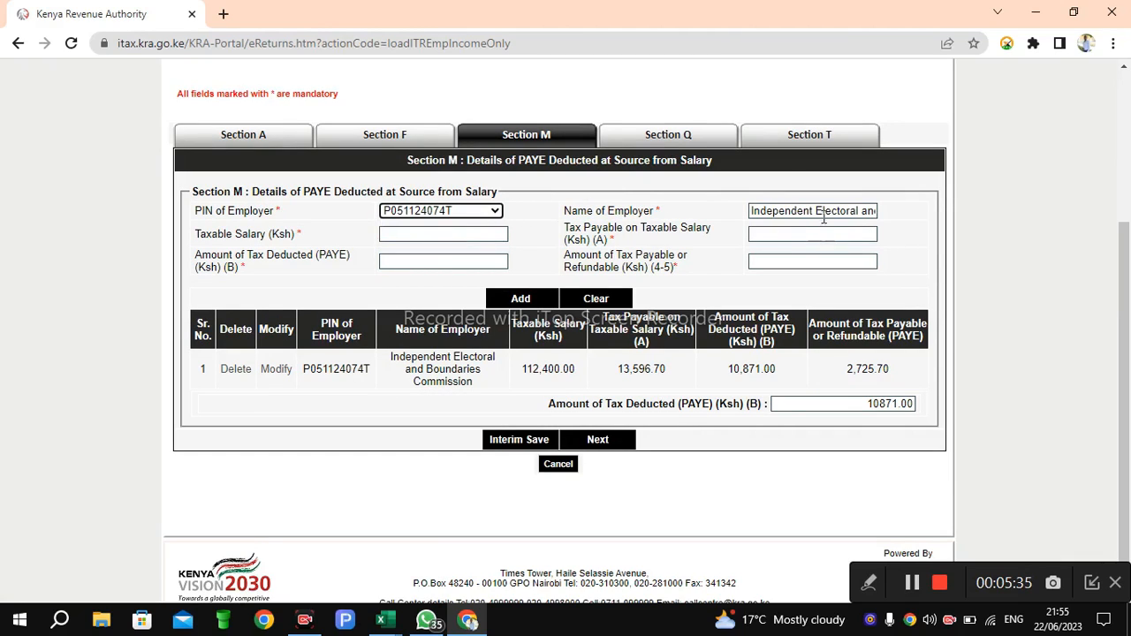
Step: Enter a Taxable Salary of 112,400 and Tax Payable on Taxable Salary of 13,596.70
left_click(435, 233)
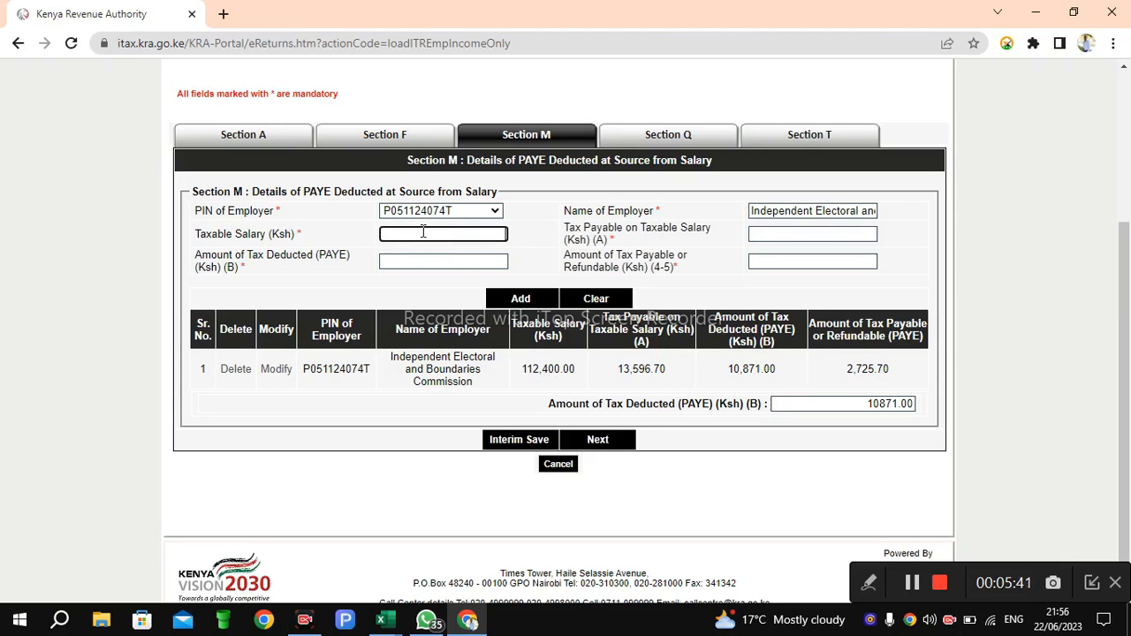
type("12400")
left_click(764, 236)
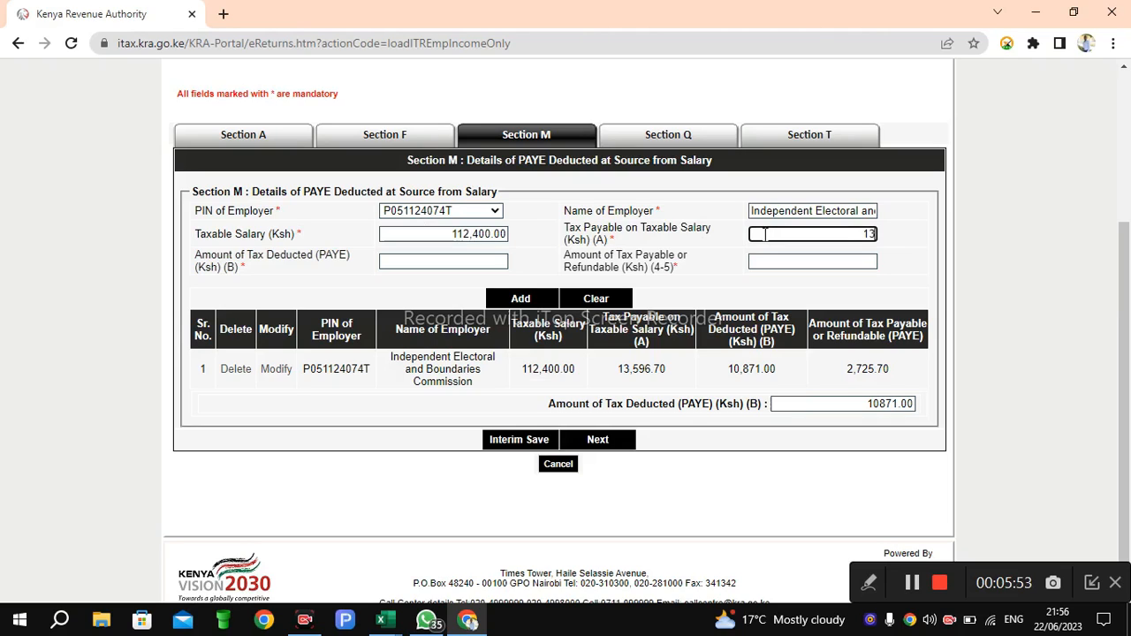
type("596.70")
Step: Enter 10,871 as the Amount of Tax Deducted (PAYE) and fill in the tax payable or refundable amount
left_click(476, 261)
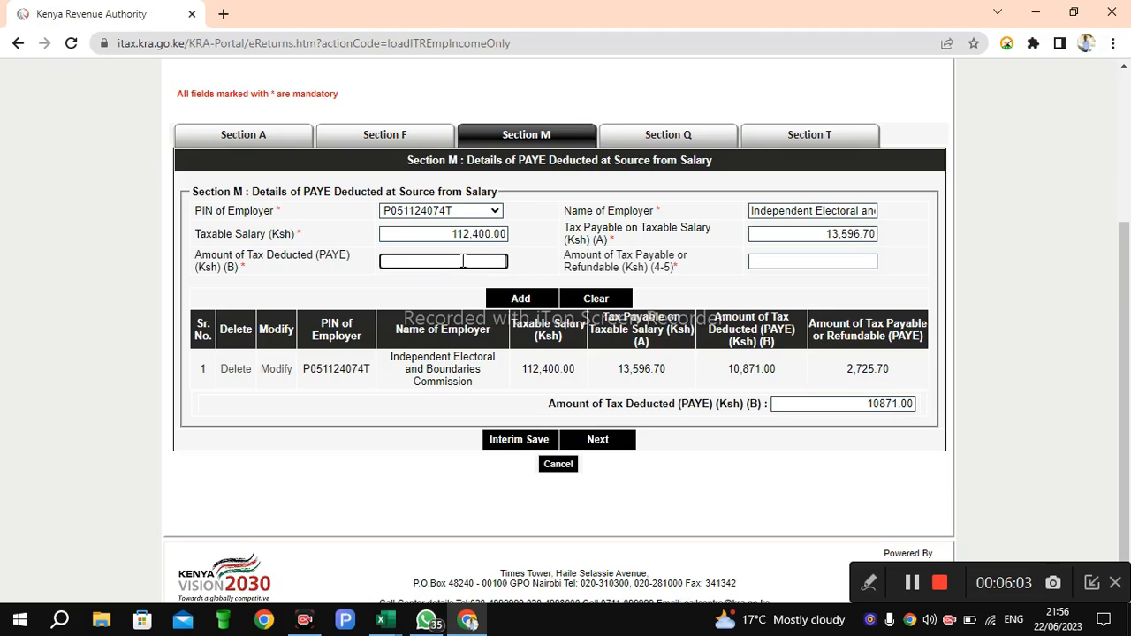
type("10871")
left_click(775, 261)
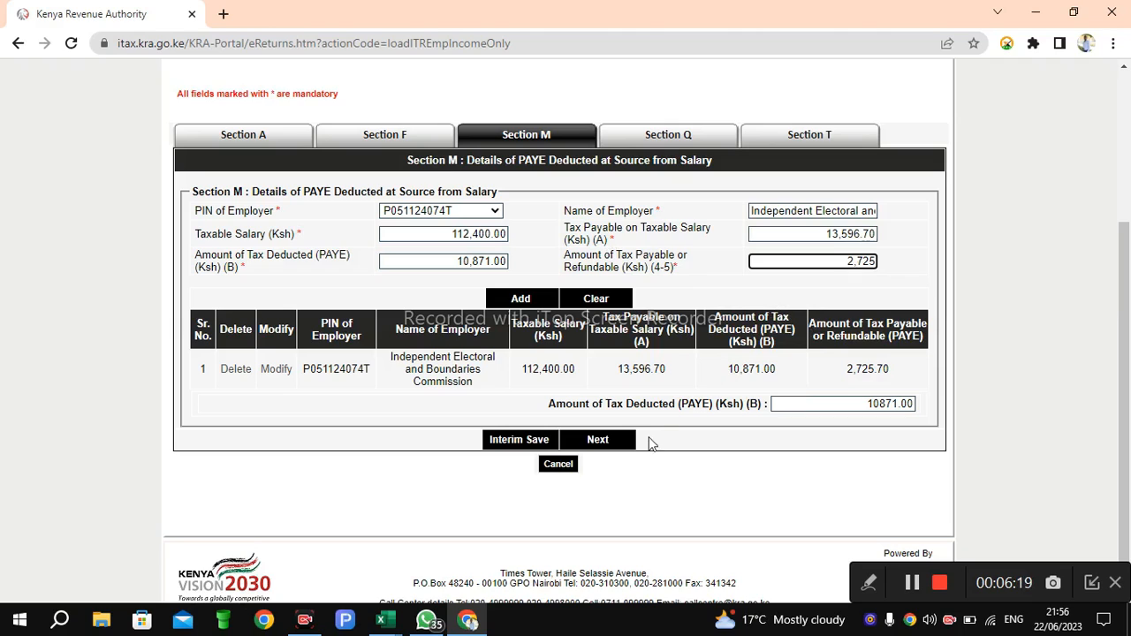
Step: Interim-save Section M and continue through Section Q to the Section T tax computation
left_click(542, 442)
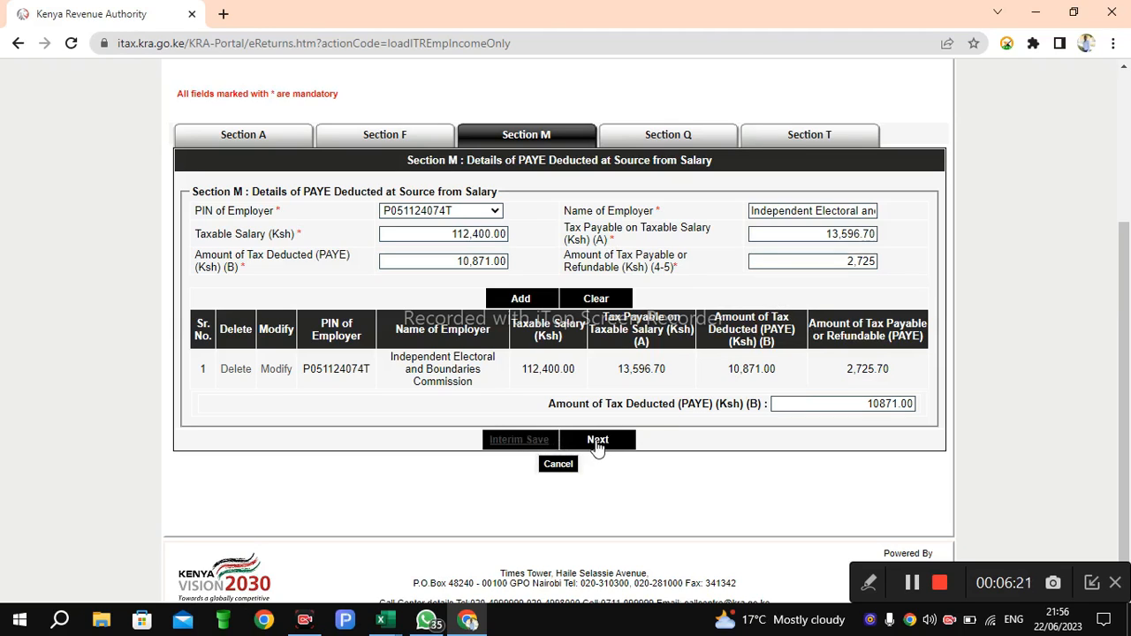
left_click(711, 144)
left_click(597, 439)
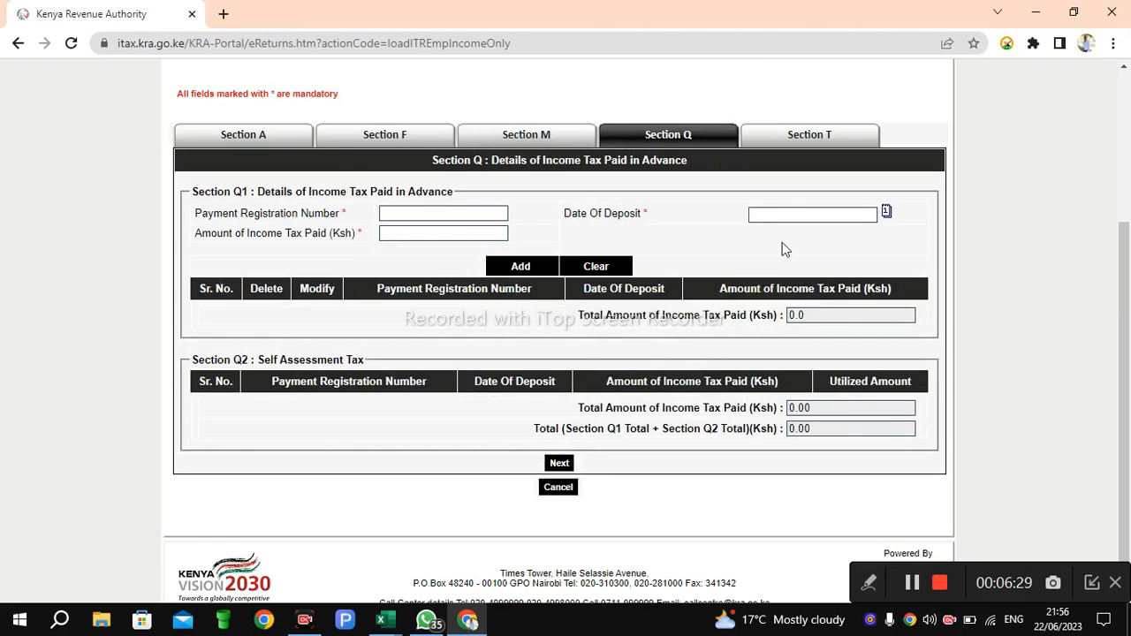
left_click(562, 466)
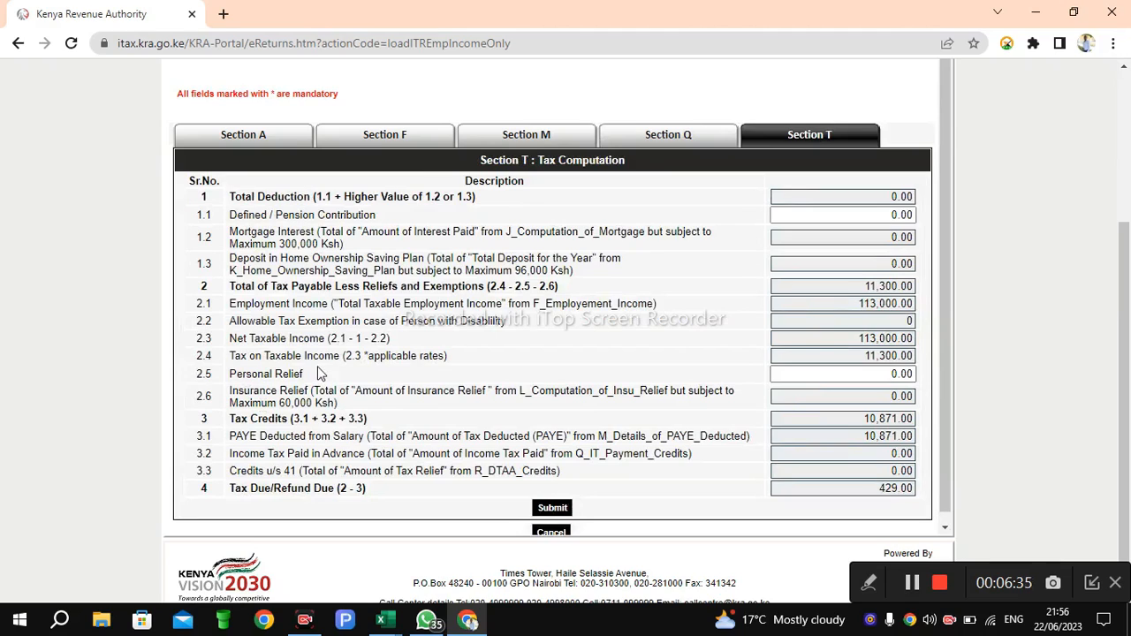
Step: Set Personal Relief to 2,400 in the Section T tax computation
left_click(823, 373)
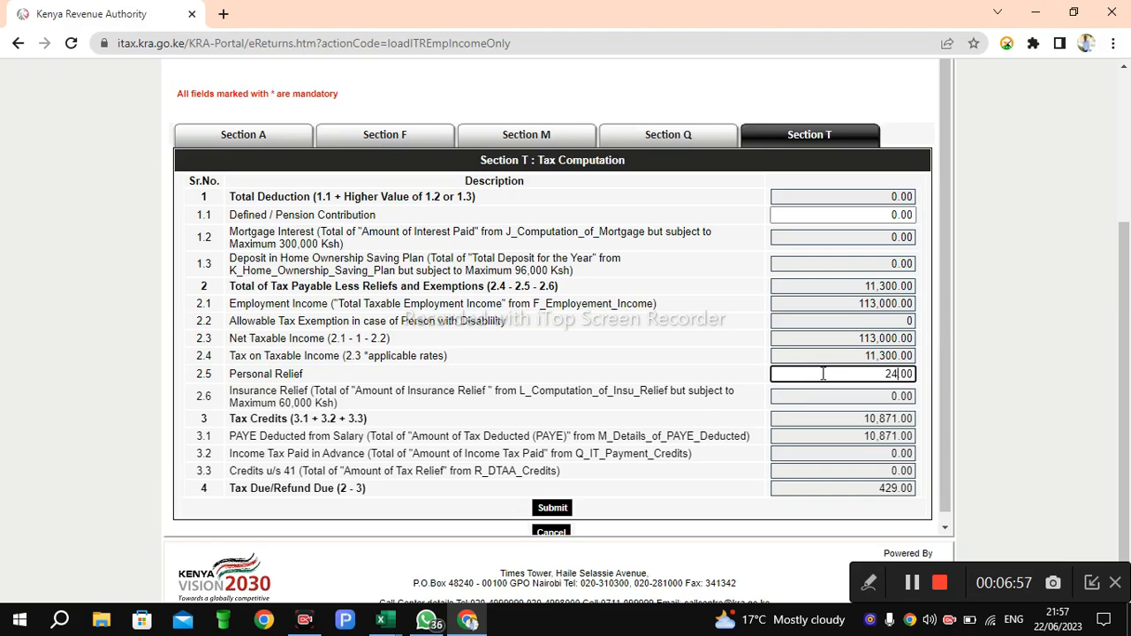
type("00")
left_click(825, 487)
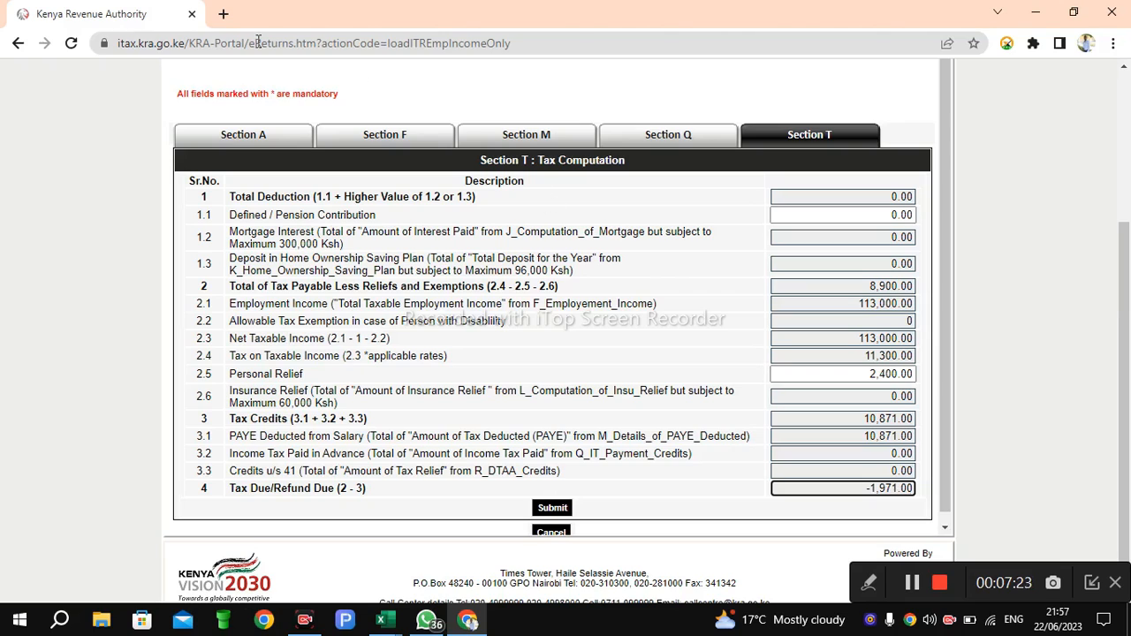
Step: Search the web in a new tab for Kra personal relief 2023
left_click(223, 13)
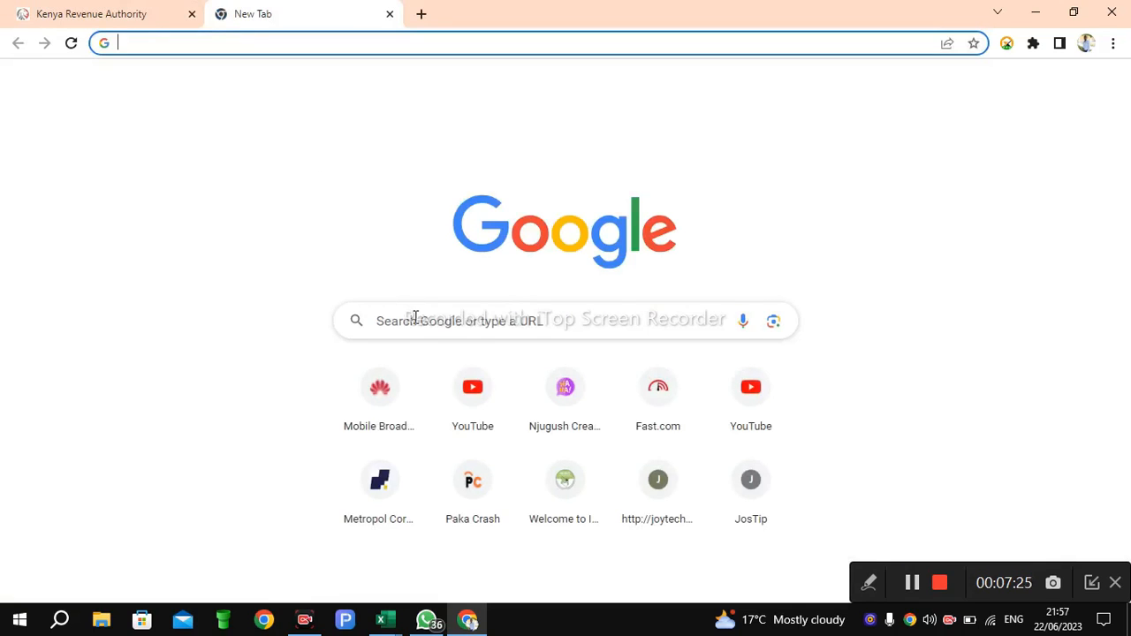
left_click(411, 318)
type("person")
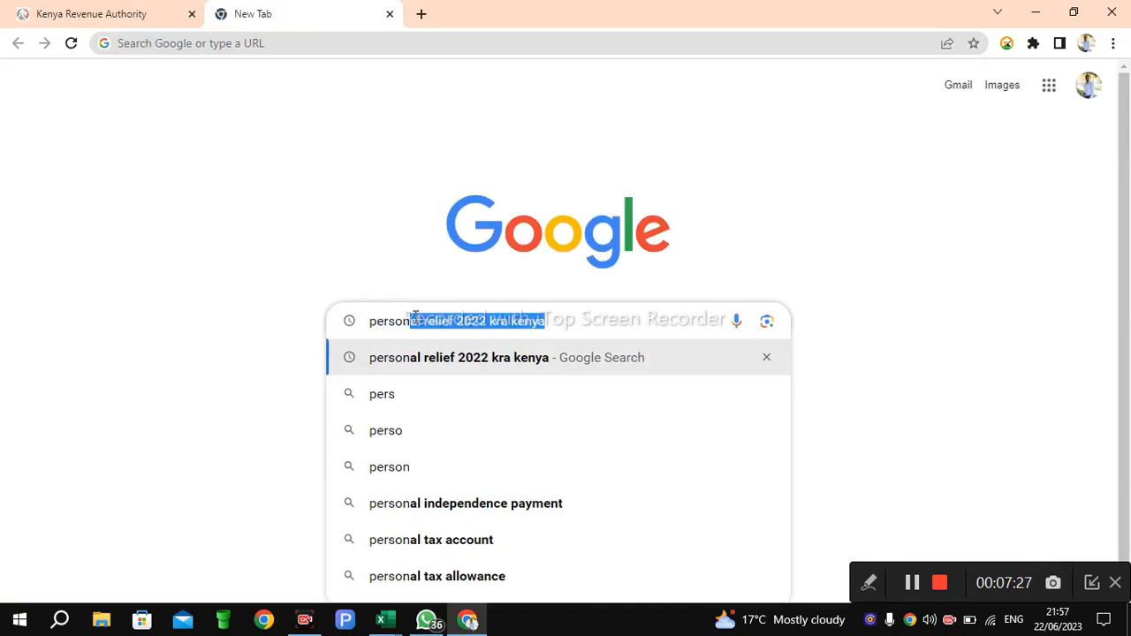
type("al reli")
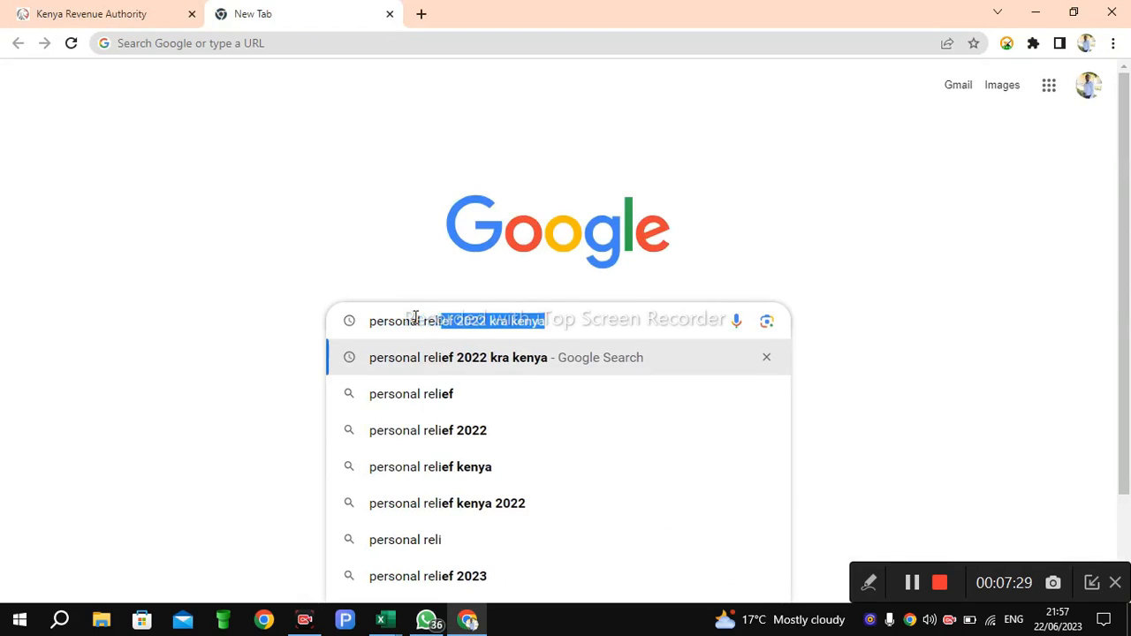
type("ef 2023")
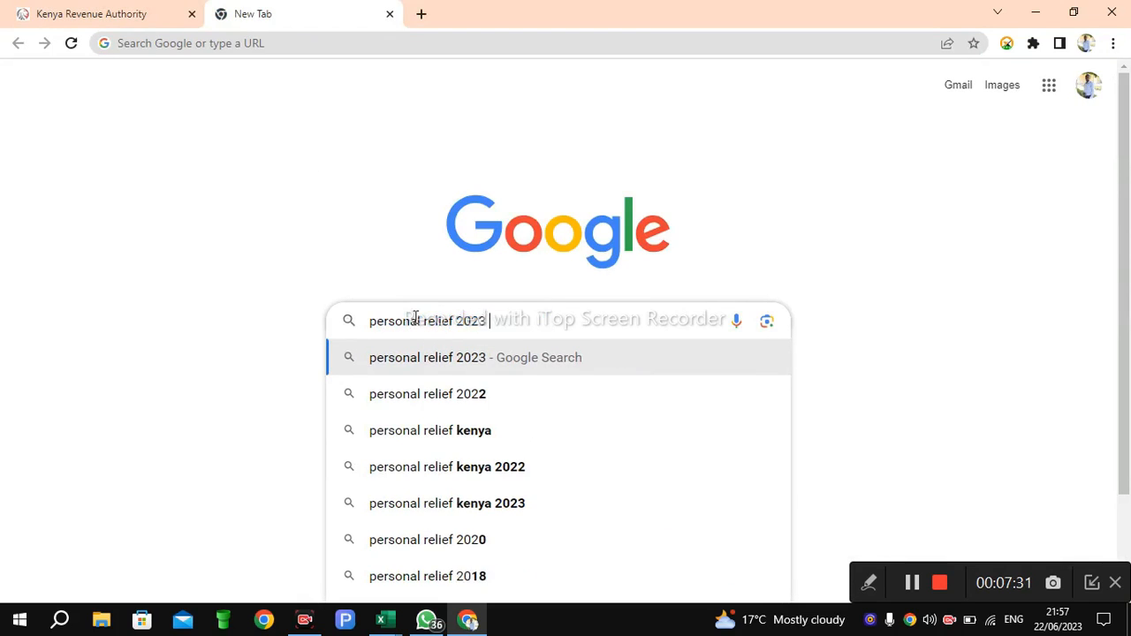
left_click(371, 321)
type("Kra")
key("Return")
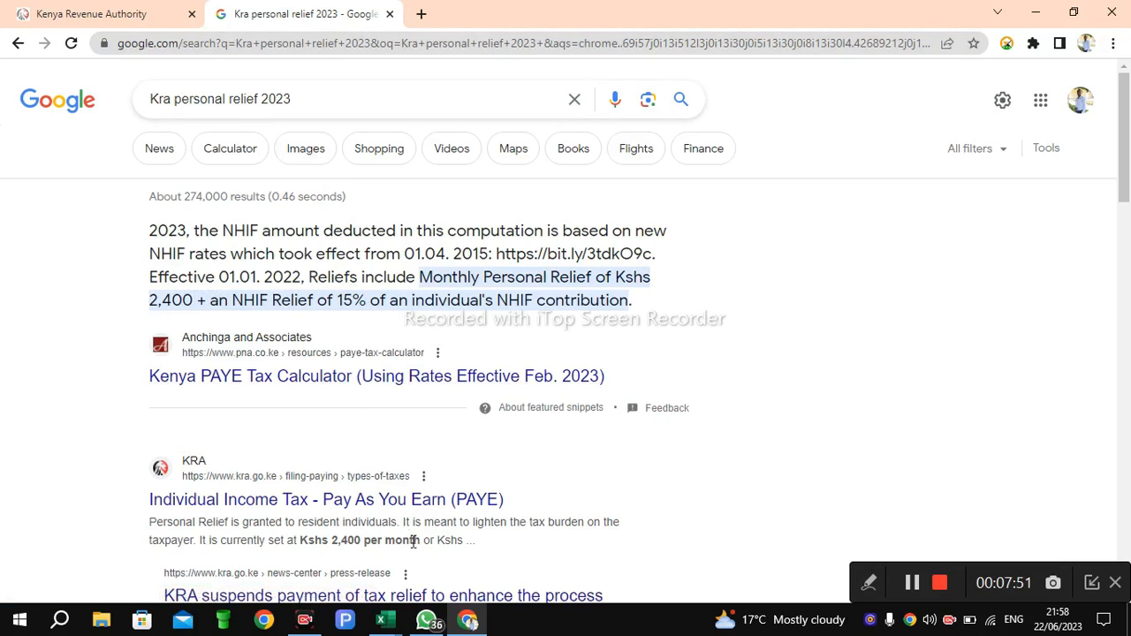
Step: Copy the 2,725 tax payable or refundable amount from Section M and paste it as Personal Relief in Section T
left_click(92, 14)
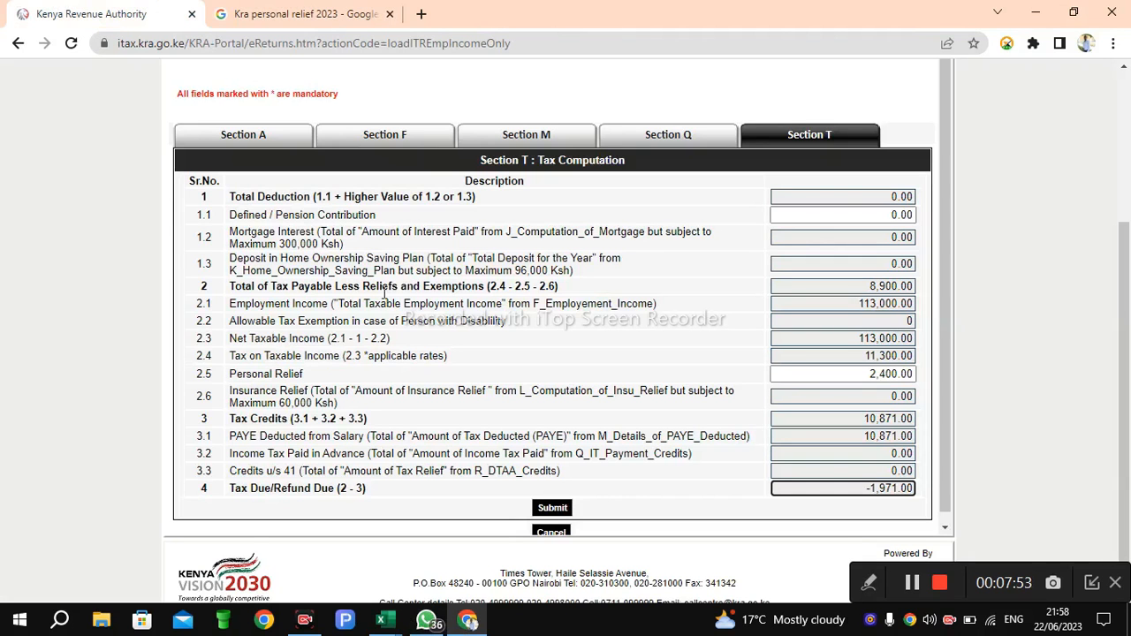
left_click(657, 151)
left_click(530, 139)
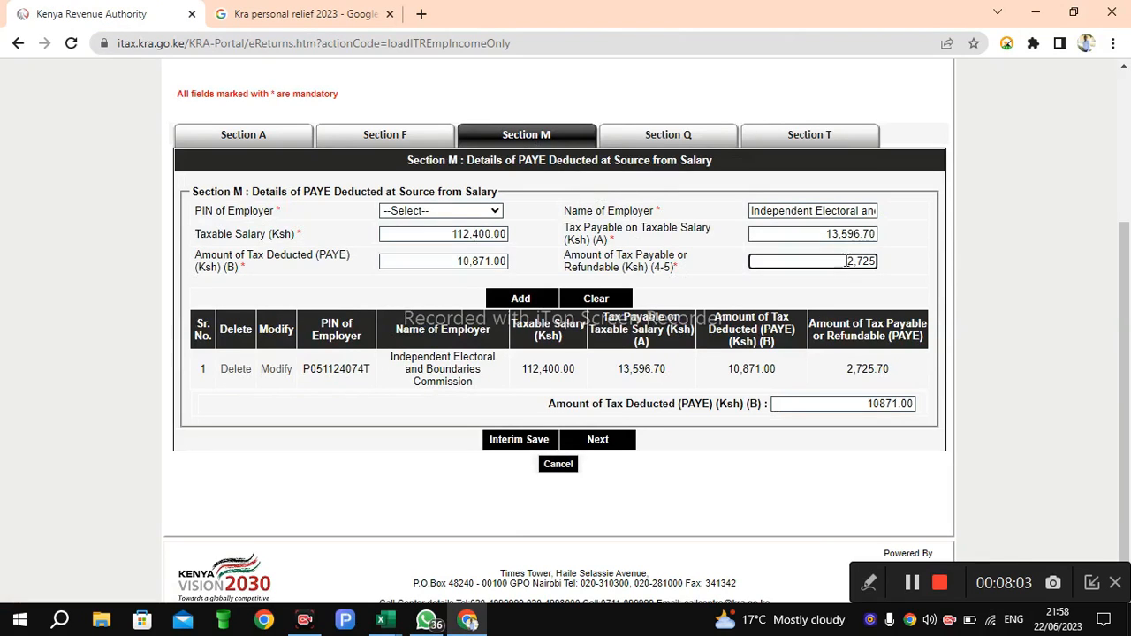
left_click_drag(841, 260, 882, 265)
key("ctrl+c")
left_click(882, 277)
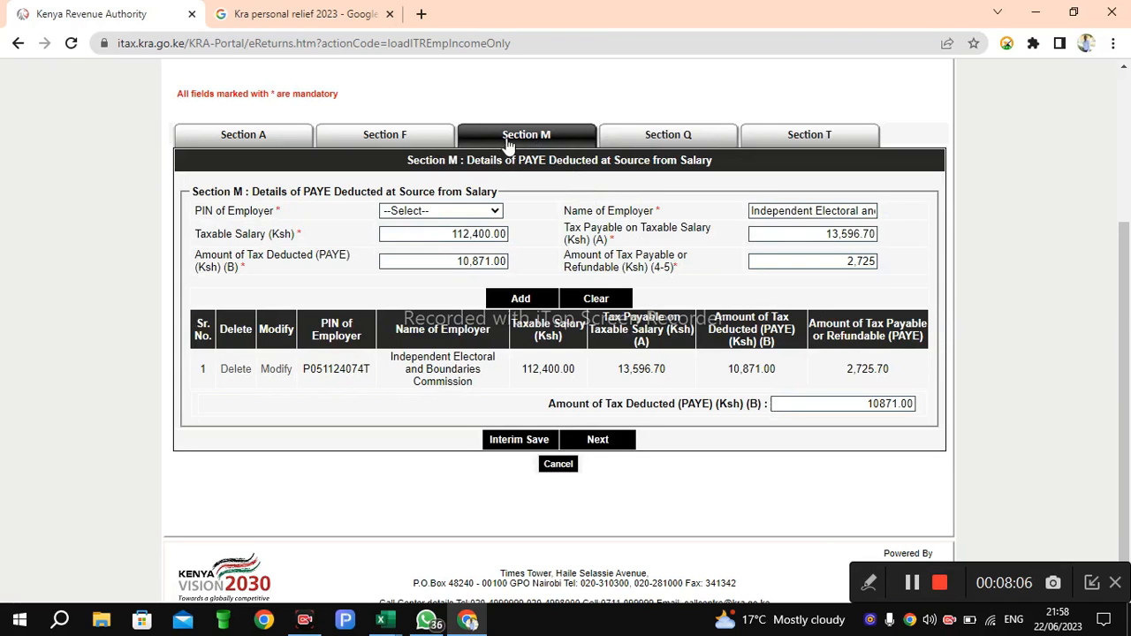
left_click(658, 144)
left_click(790, 144)
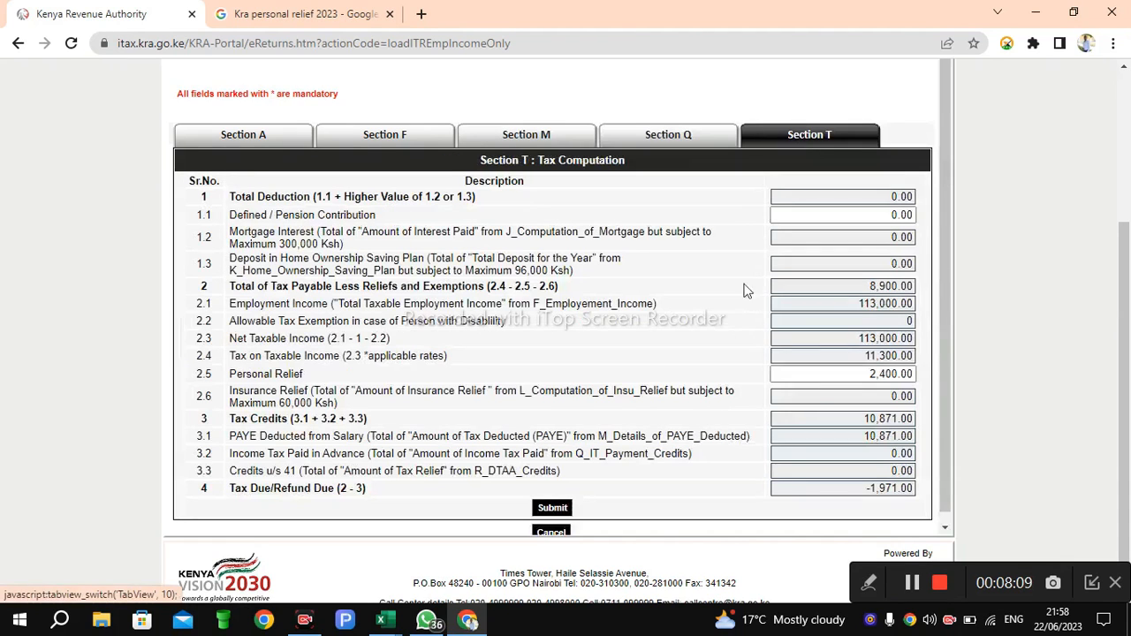
left_click_drag(868, 375, 924, 381)
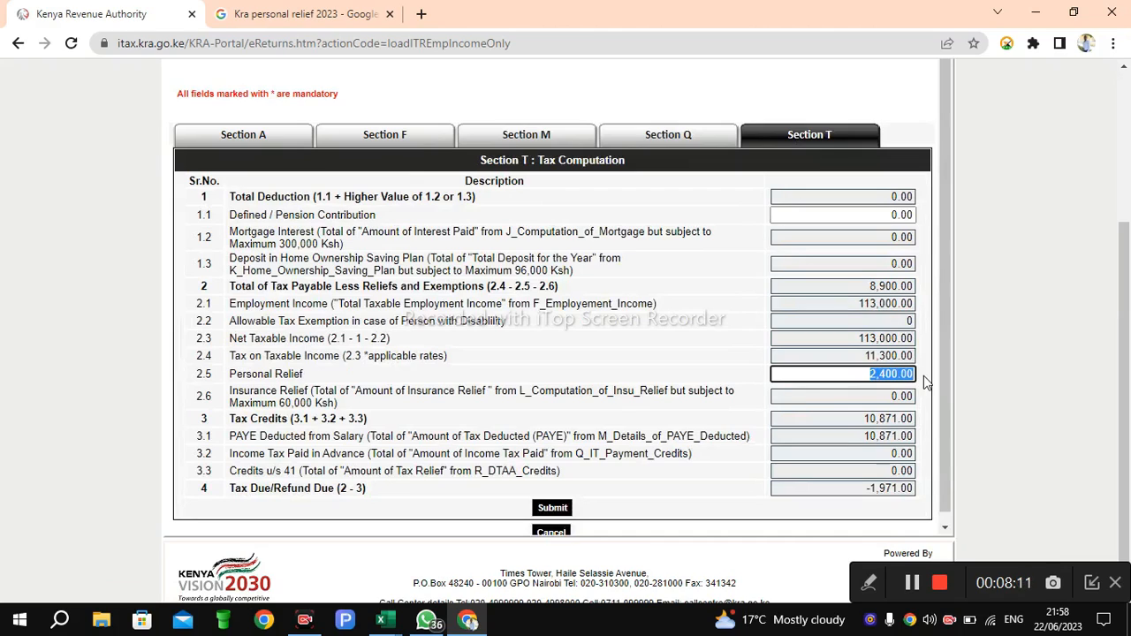
key("ctrl+v")
left_click(848, 396)
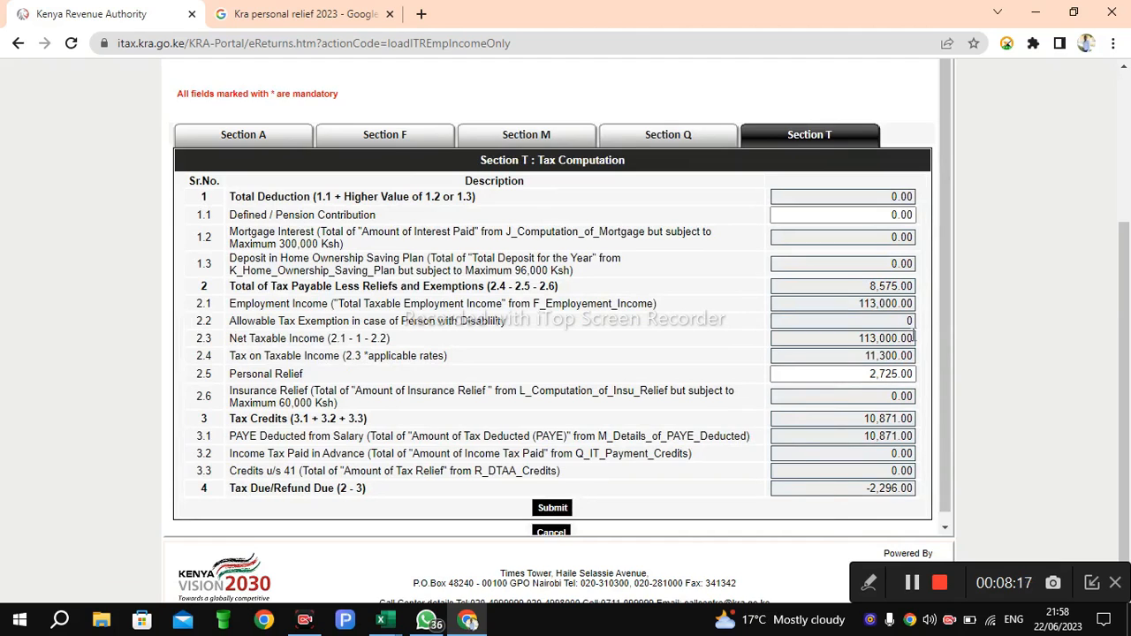
Step: Try to submit the return and open the reported bank-details errors in Section A
scroll(941, 363, "down", 1)
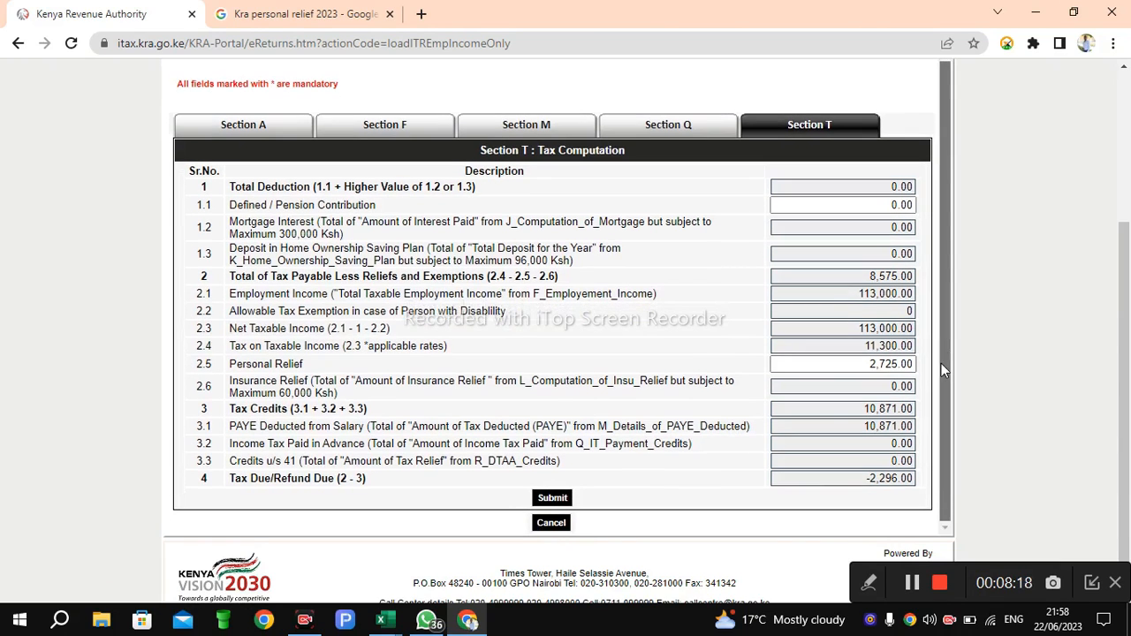
left_click(552, 499)
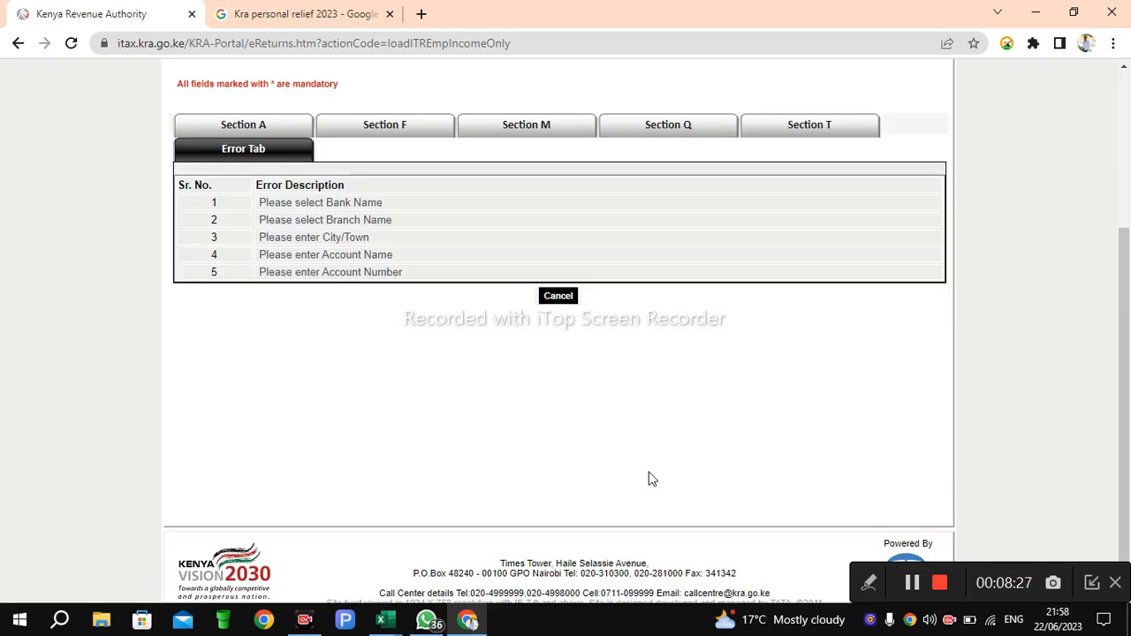
left_click(352, 208)
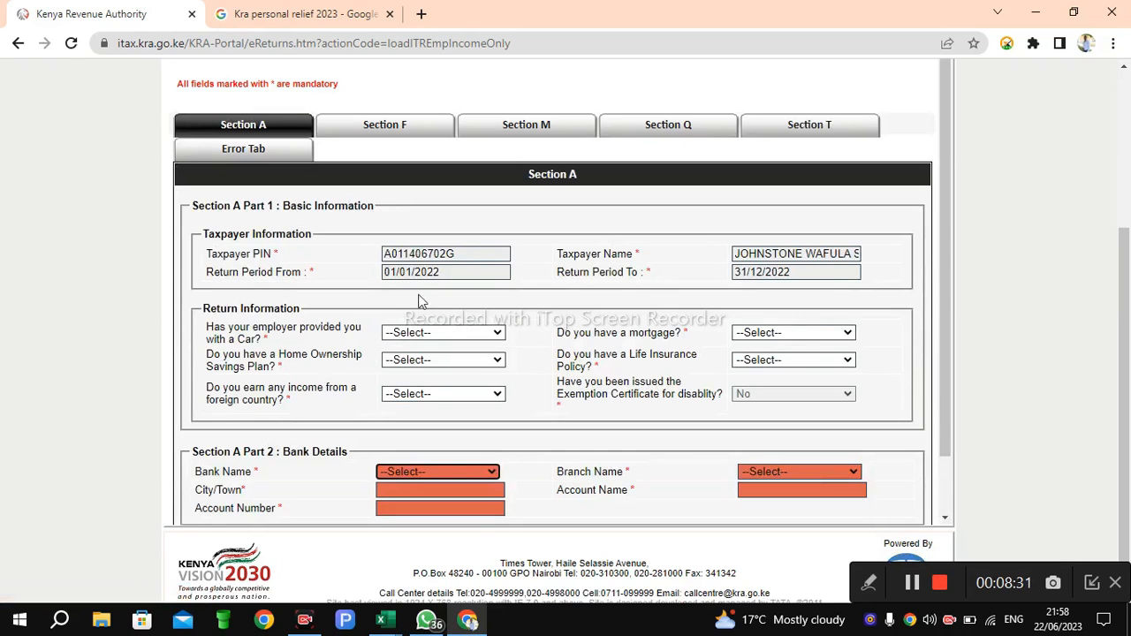
Step: Set the bank name to M-Payment and the branch name to MPESA in the Section A bank details
scroll(952, 203, "down", 1)
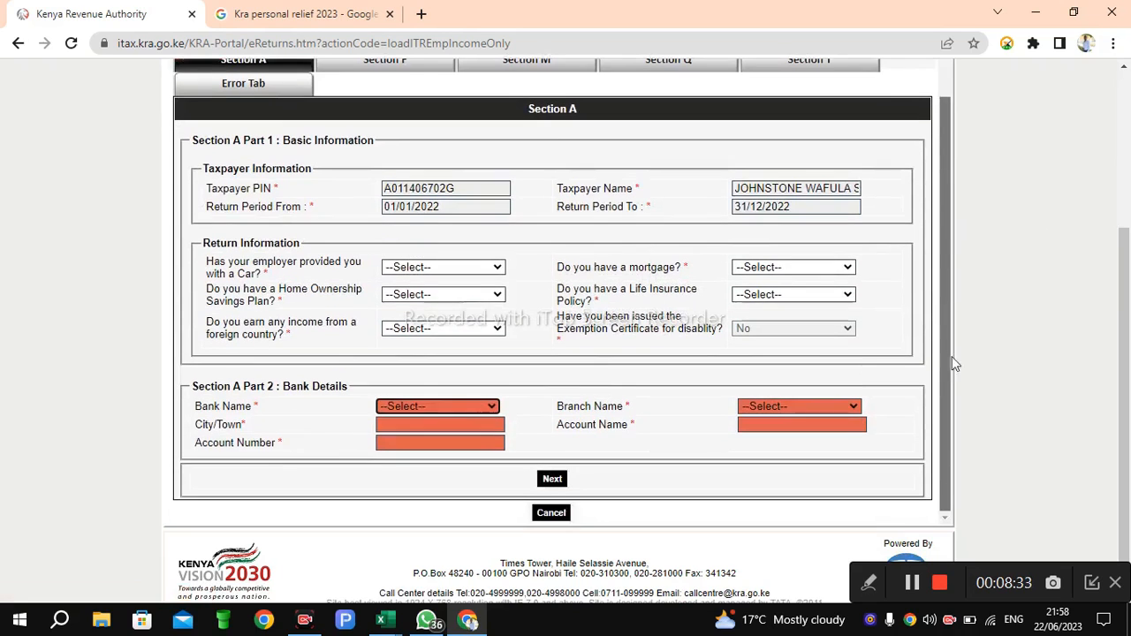
scroll(862, 415, "down", 1)
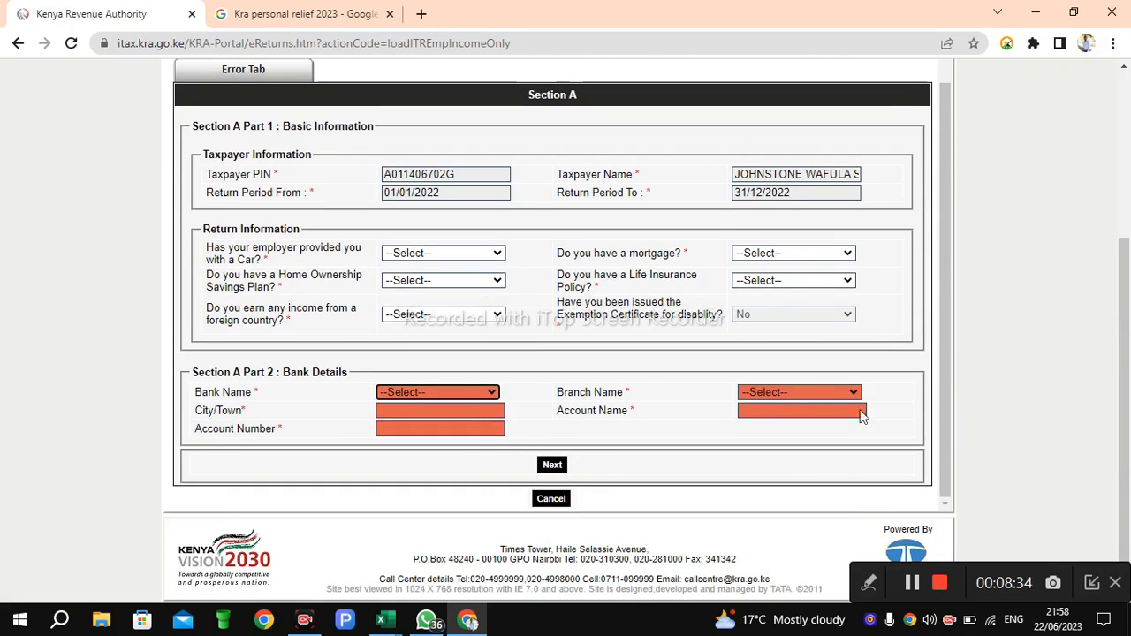
left_click(492, 392)
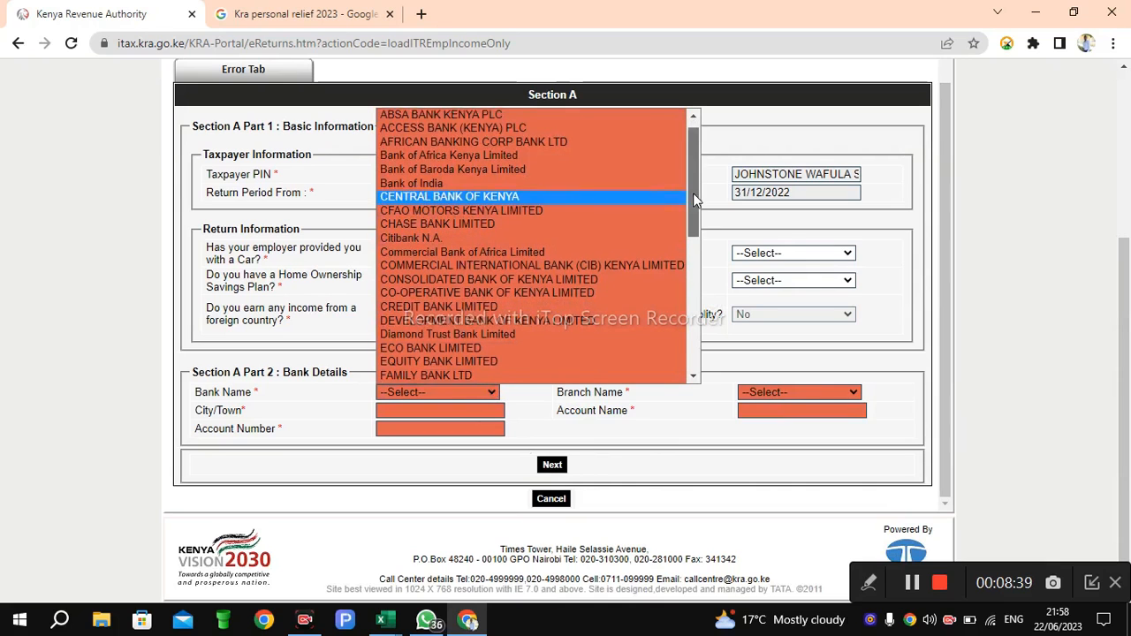
left_click_drag(693, 192, 706, 316)
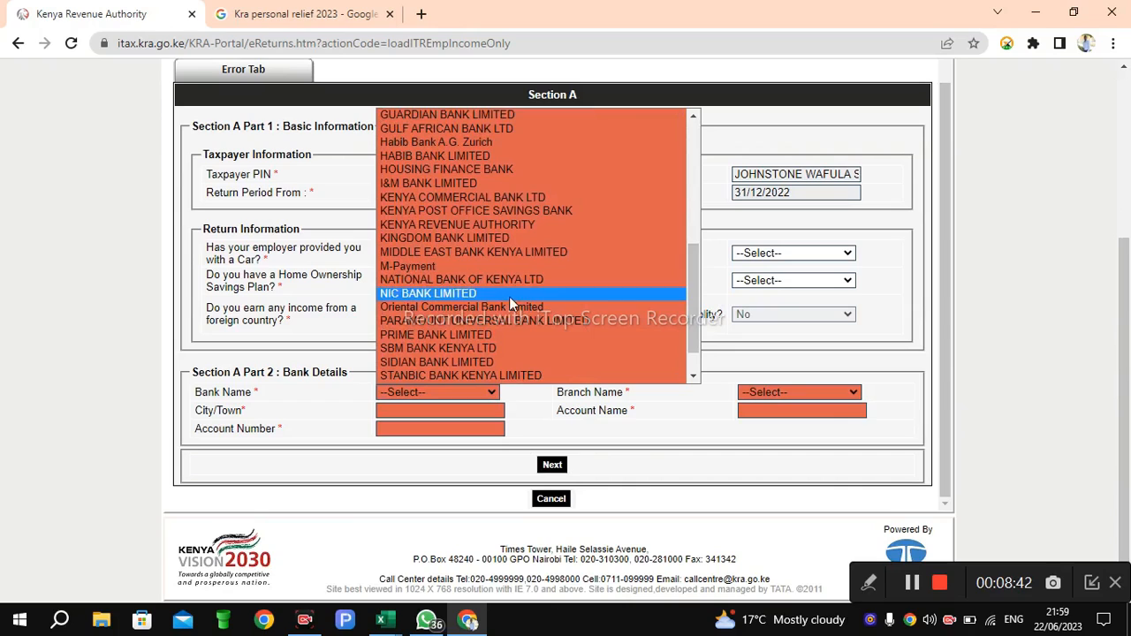
left_click(424, 267)
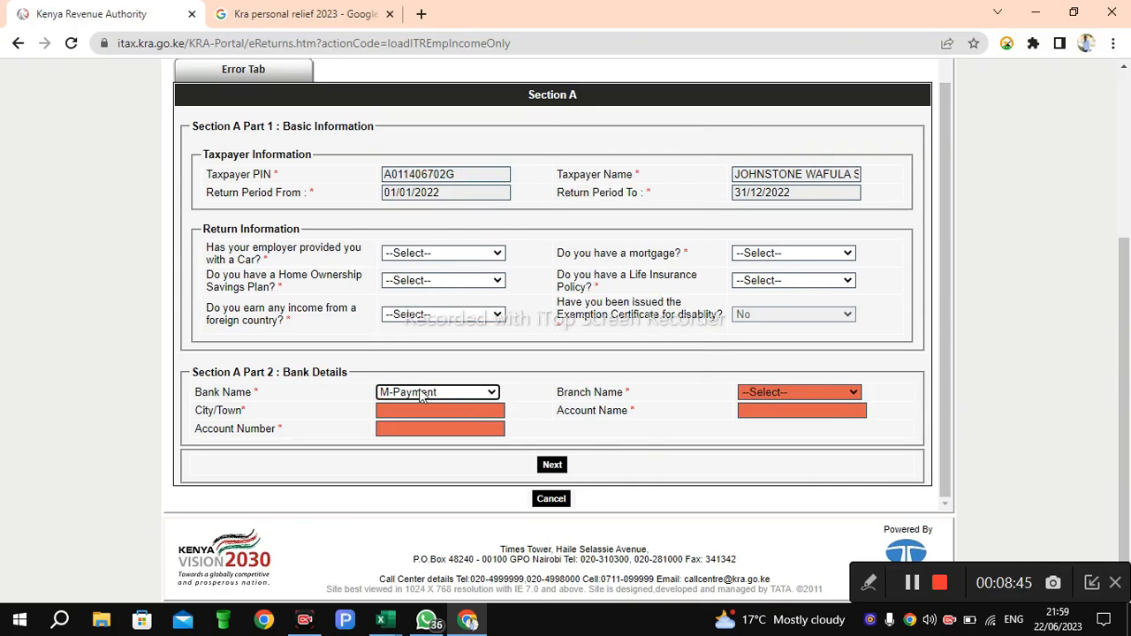
left_click(834, 392)
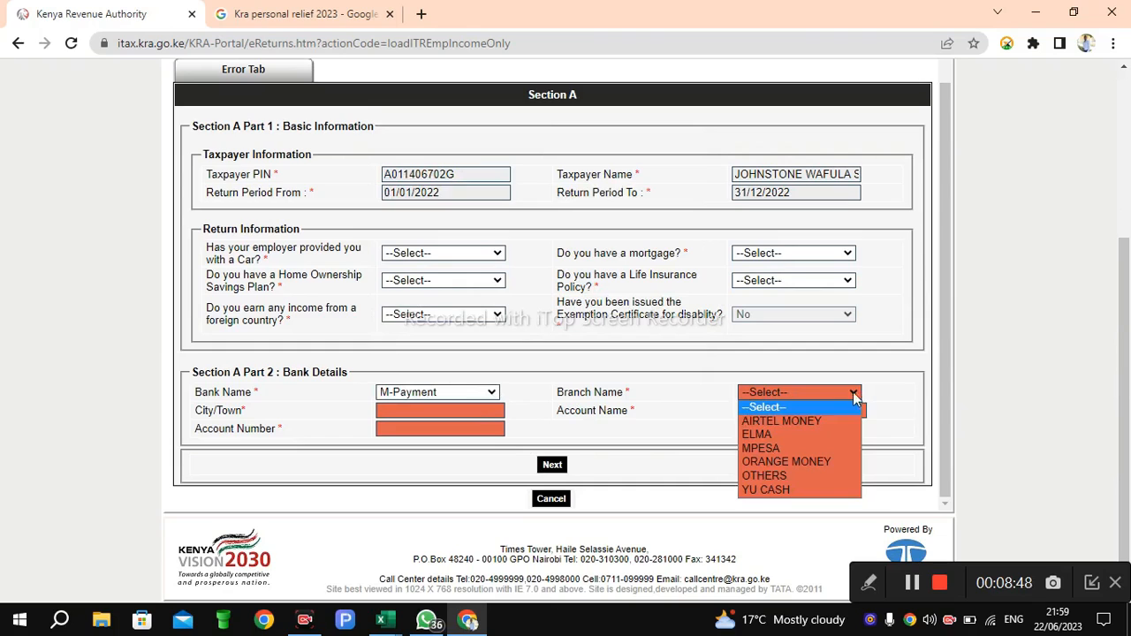
left_click(767, 450)
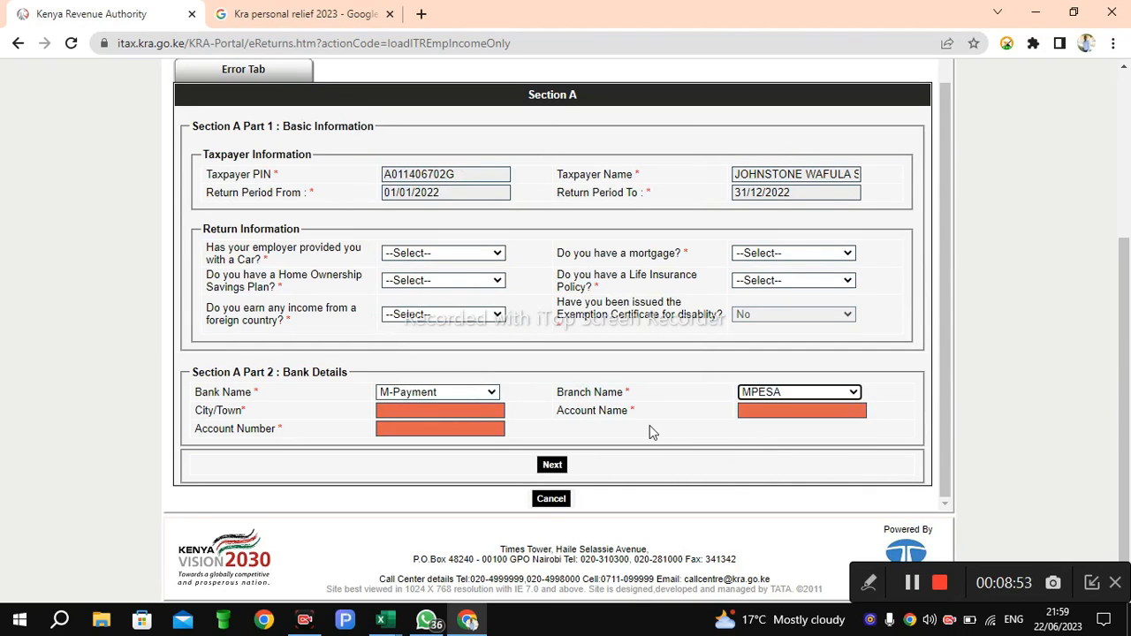
Step: Enter Kitale as the city and fill in the account holder's full name
left_click(477, 410)
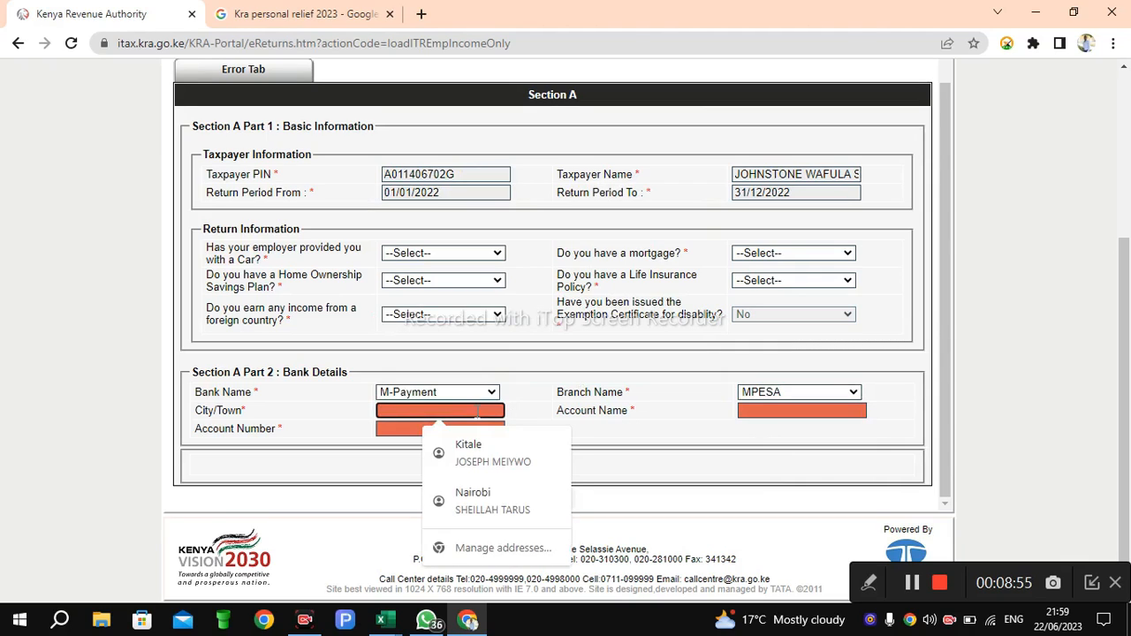
left_click(483, 455)
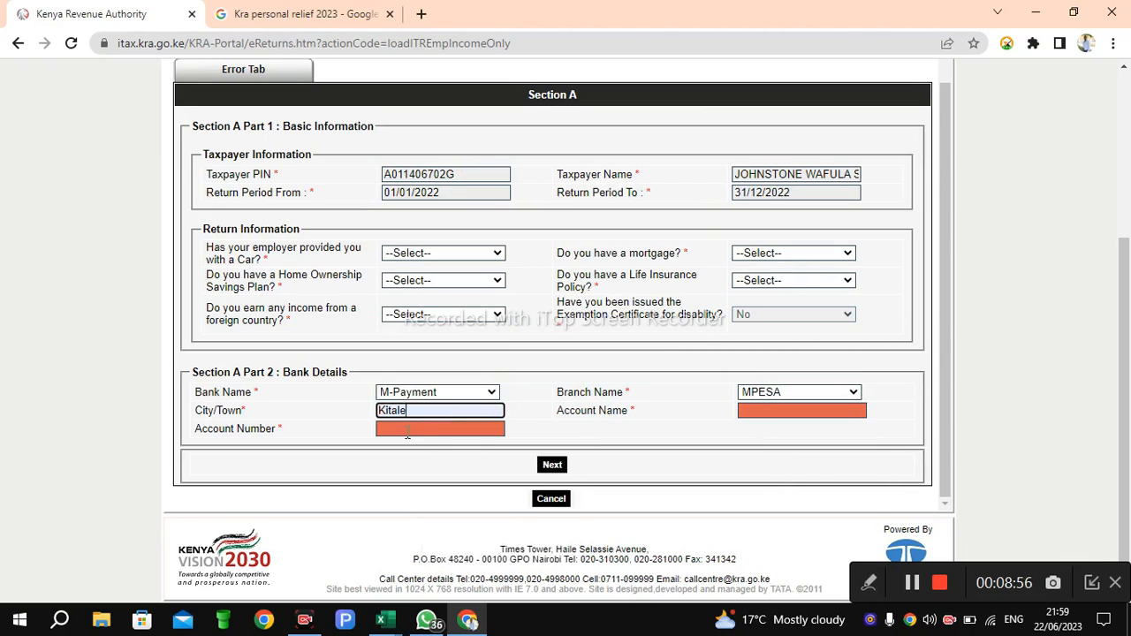
left_click(764, 410)
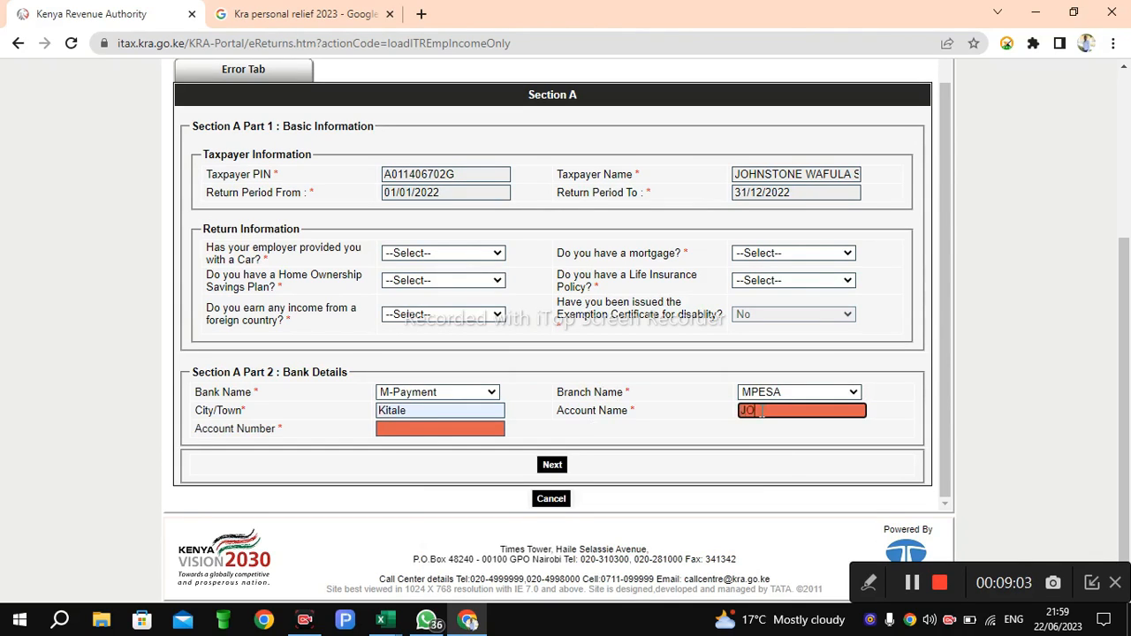
Step: Enter the M-Pesa phone number as the account number and continue to the next section
left_click(458, 426)
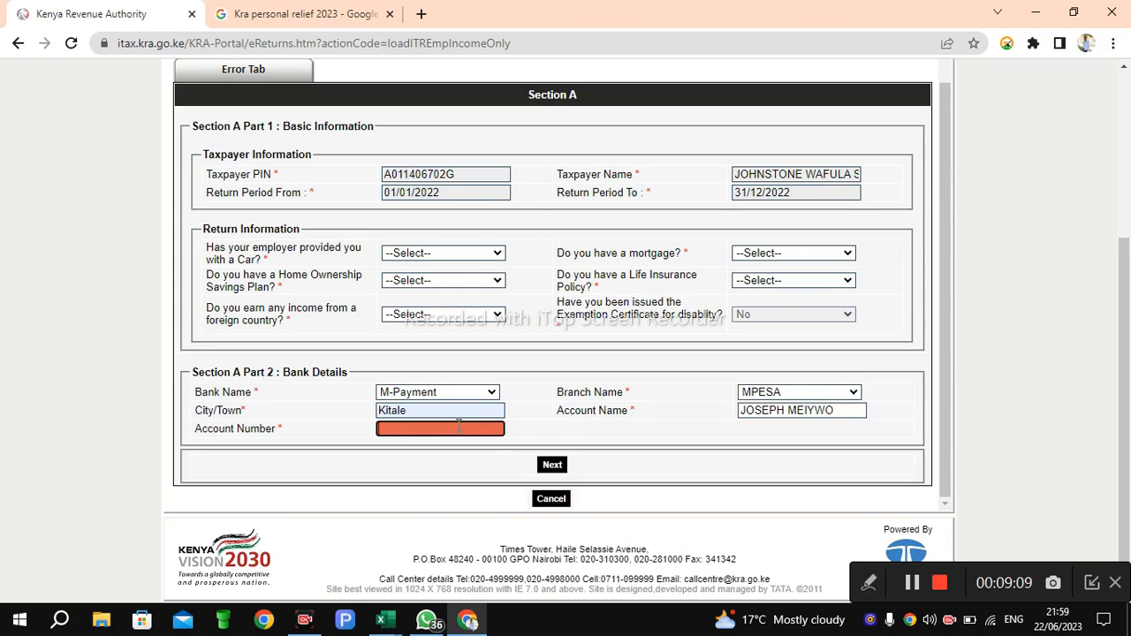
left_click(551, 464)
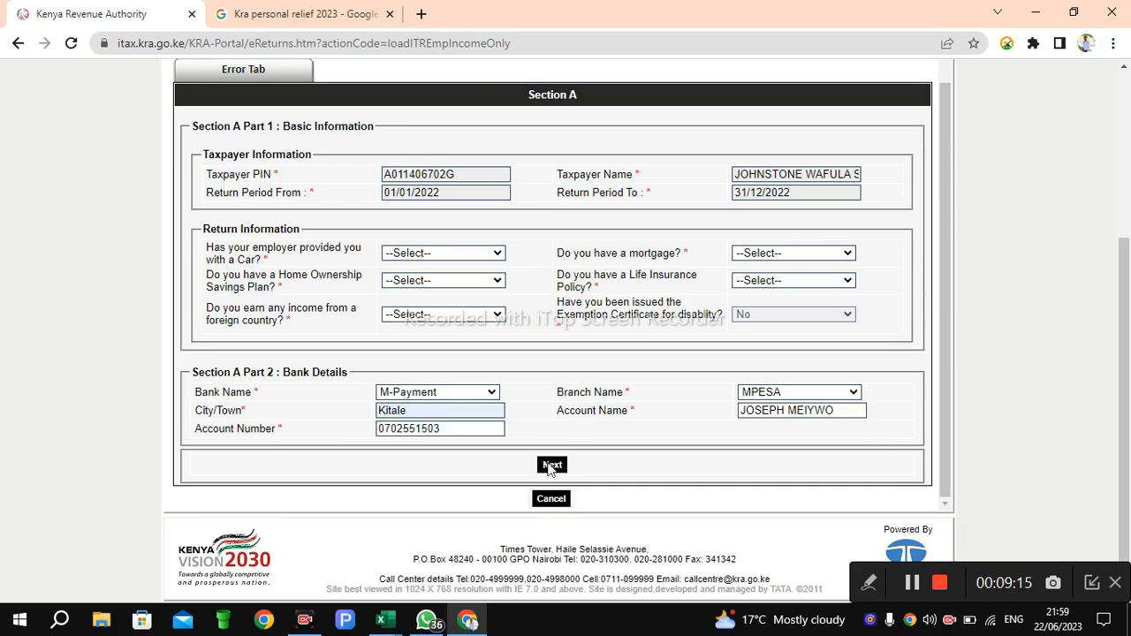
Step: Continue through Sections F, M and Q to the Section T tax computation
scroll(951, 334, "down", 1)
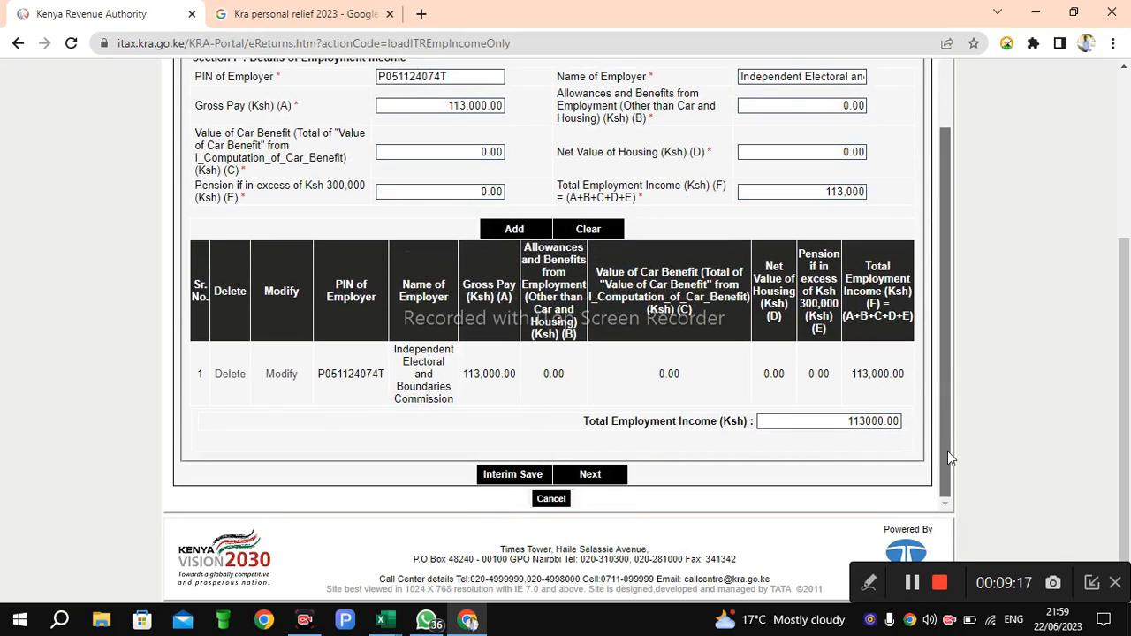
left_click(593, 477)
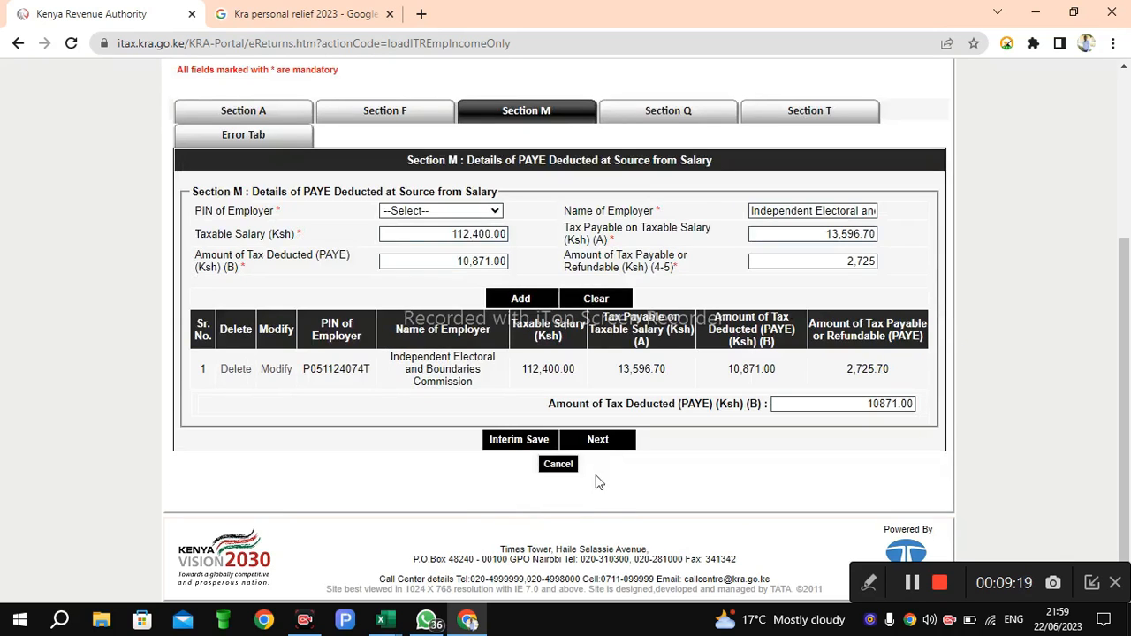
left_click(597, 441)
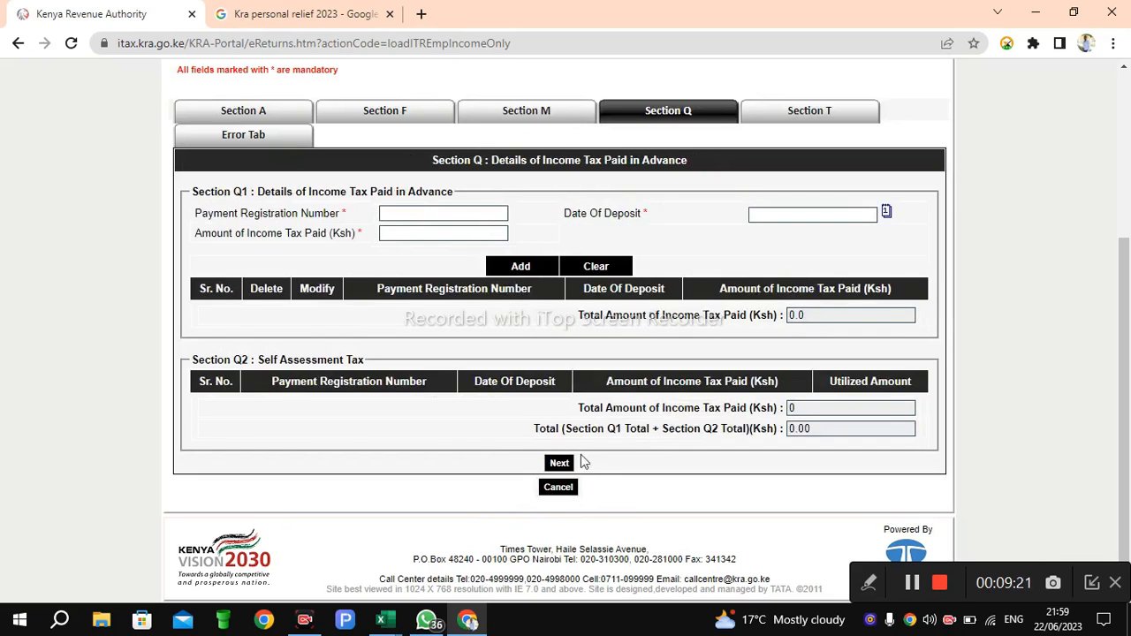
left_click(560, 464)
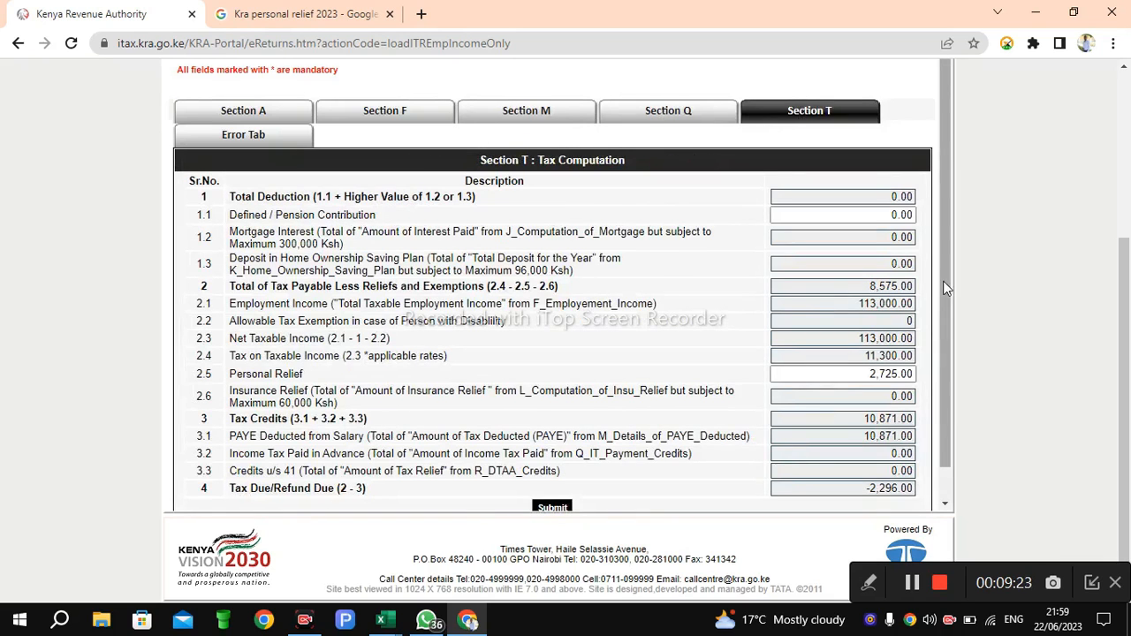
Step: Submit the return and confirm the submission
scroll(942, 371, "down", 1)
left_click(552, 474)
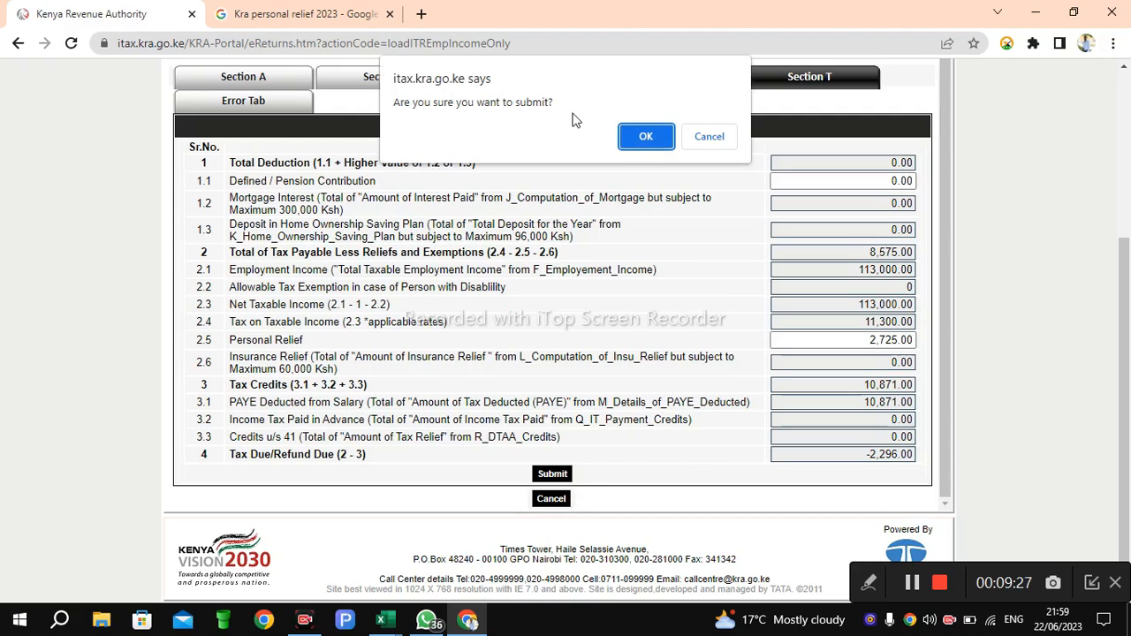
left_click(644, 137)
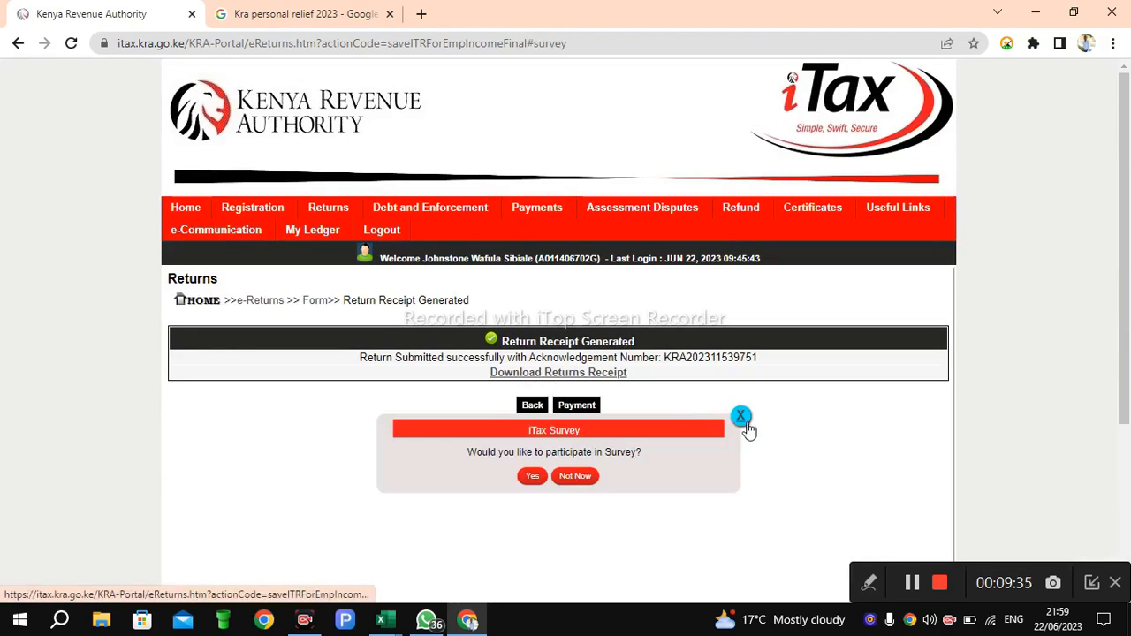
Step: Dismiss the iTax survey and download the returns receipt
left_click(742, 417)
left_click(585, 373)
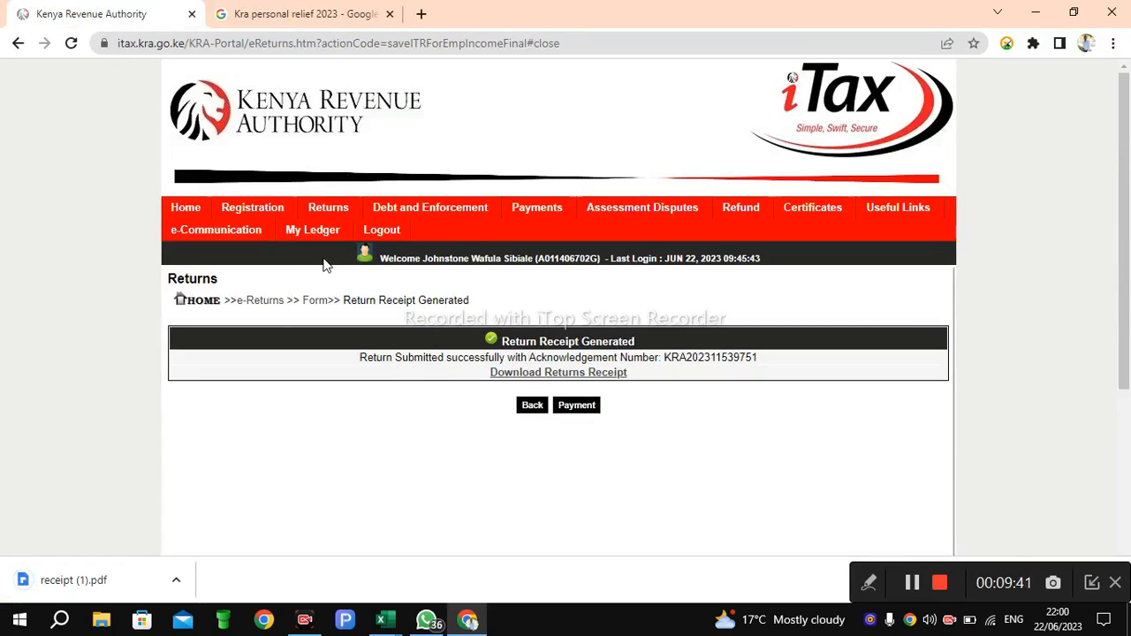
Step: Try to file a nil return for the Income Tax - Resident obligation
mouse_move(331, 219)
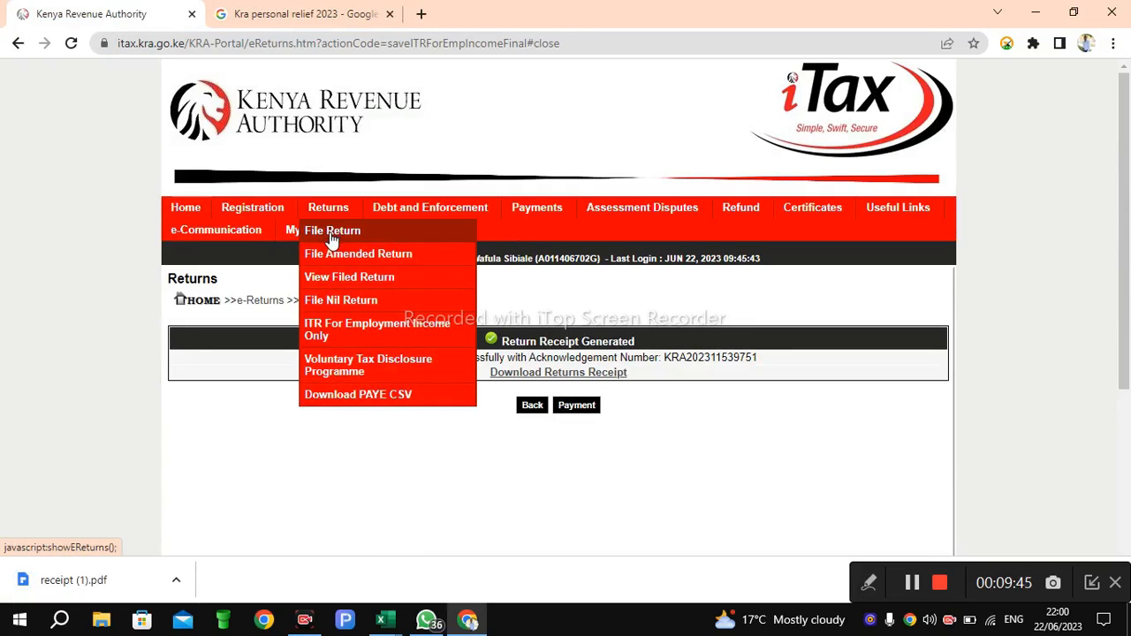
left_click(338, 301)
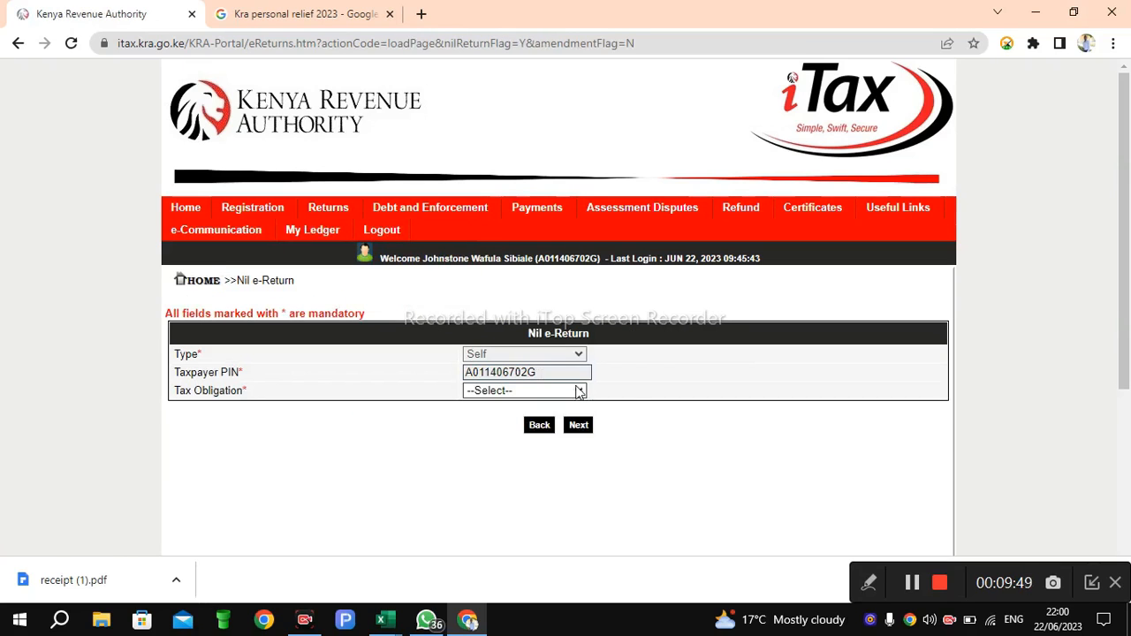
left_click(579, 391)
left_click(536, 418)
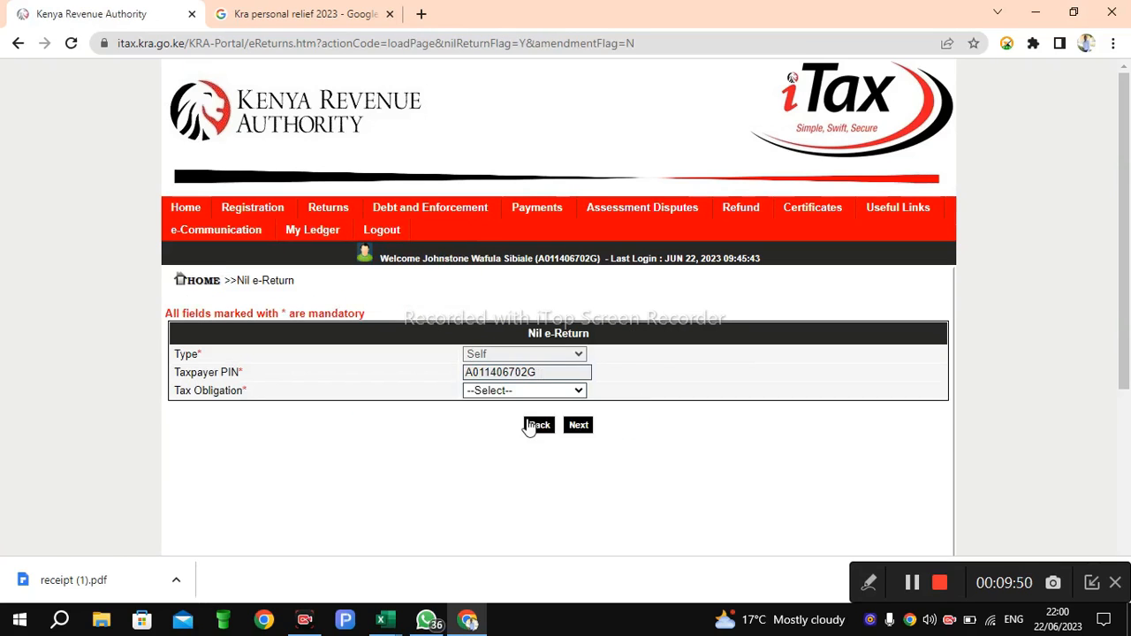
left_click(578, 426)
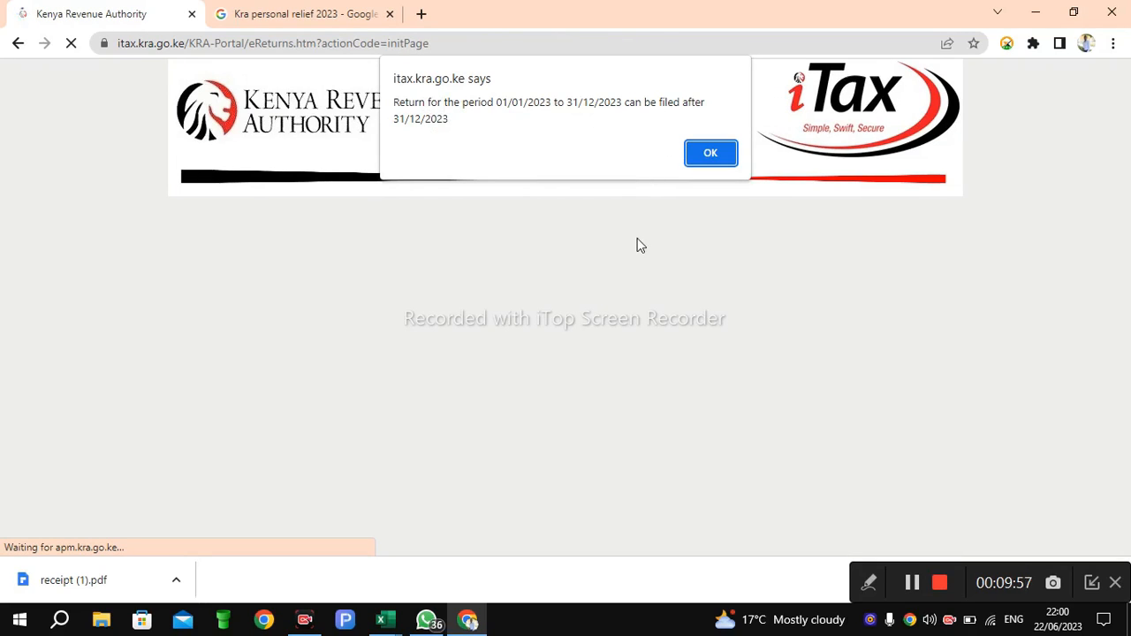
left_click(710, 155)
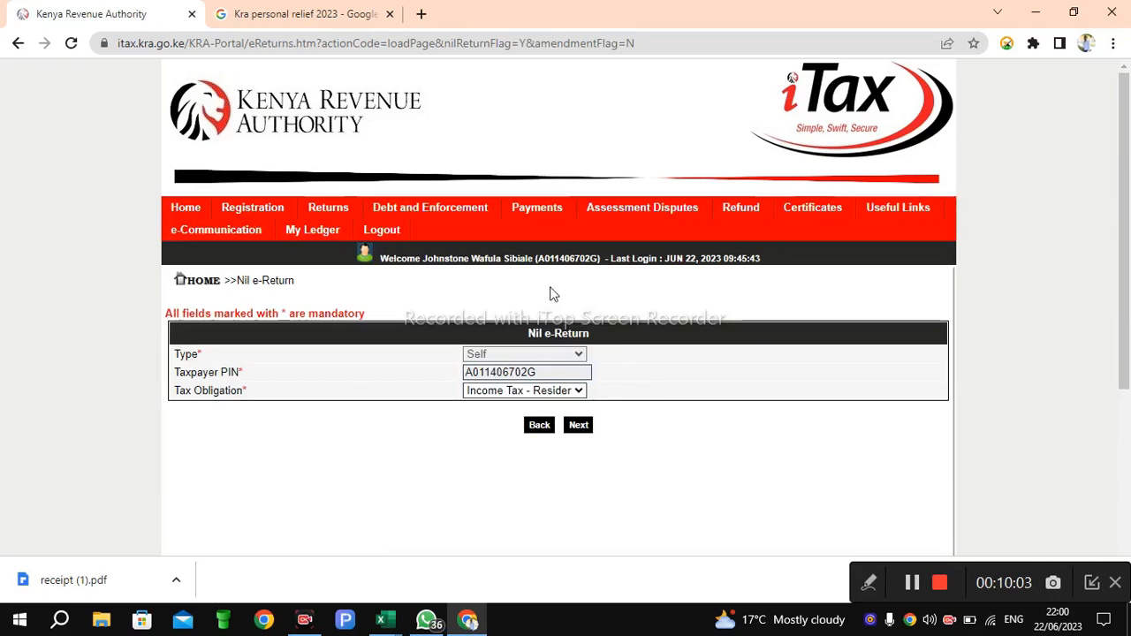
Step: Log out of iTax and close the portal tab
left_click(380, 237)
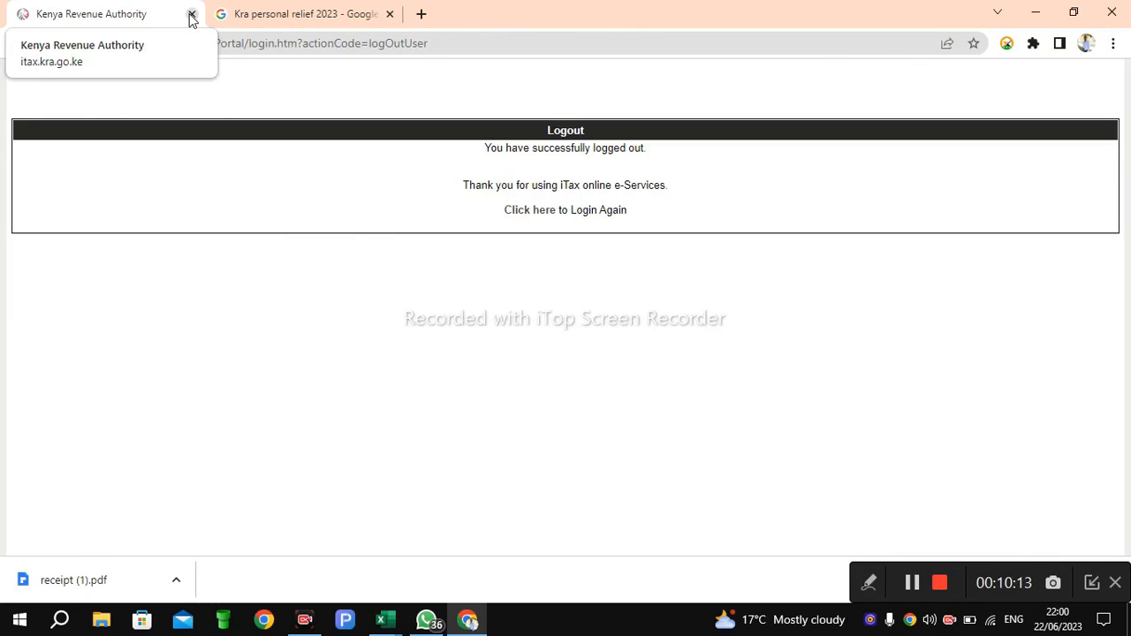
left_click(190, 15)
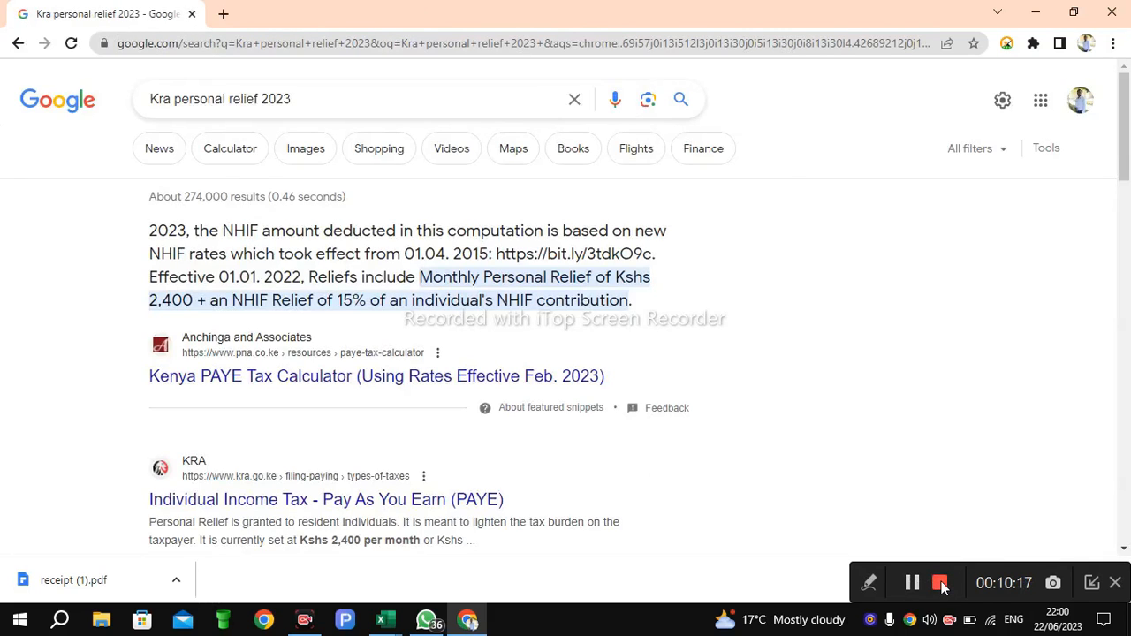
left_click(940, 584)
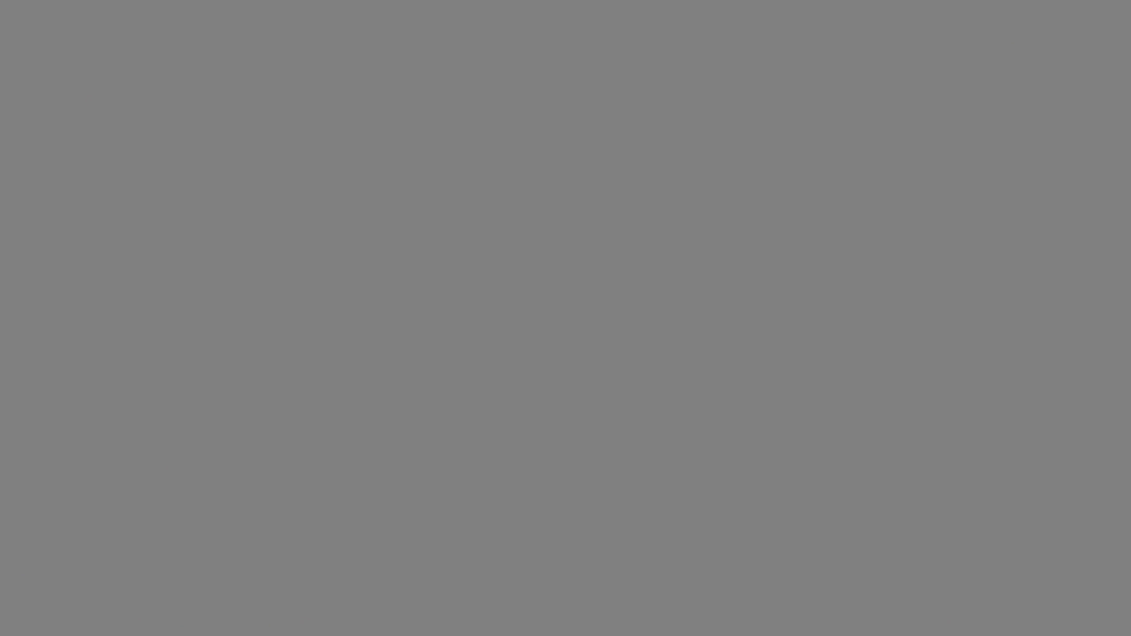